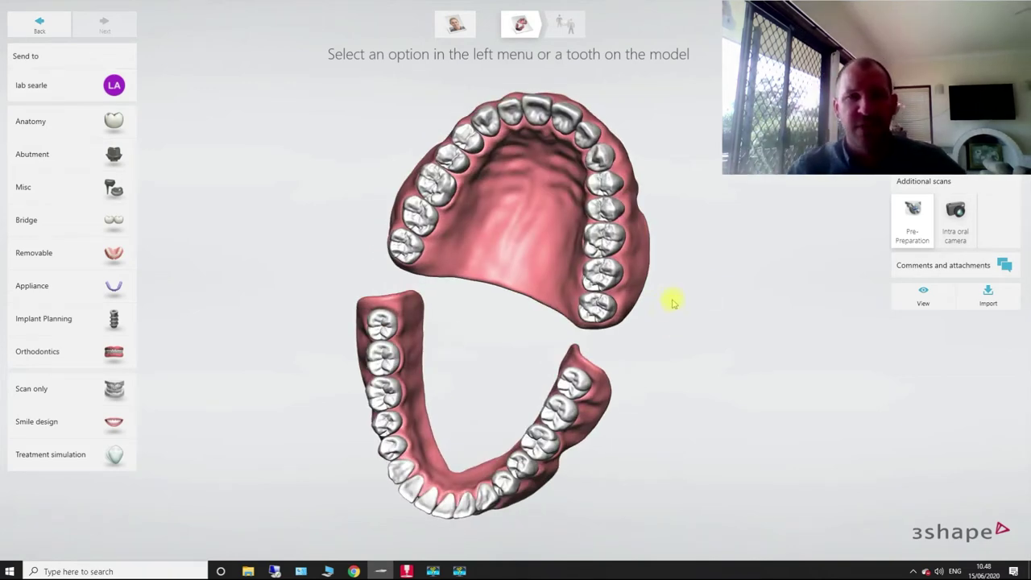
Set the case delivery date to 29 June 2020 at 13.00.
{"action": "right_click_drag", "start_coordinate": [639, 360], "coordinate": [657, 293]}
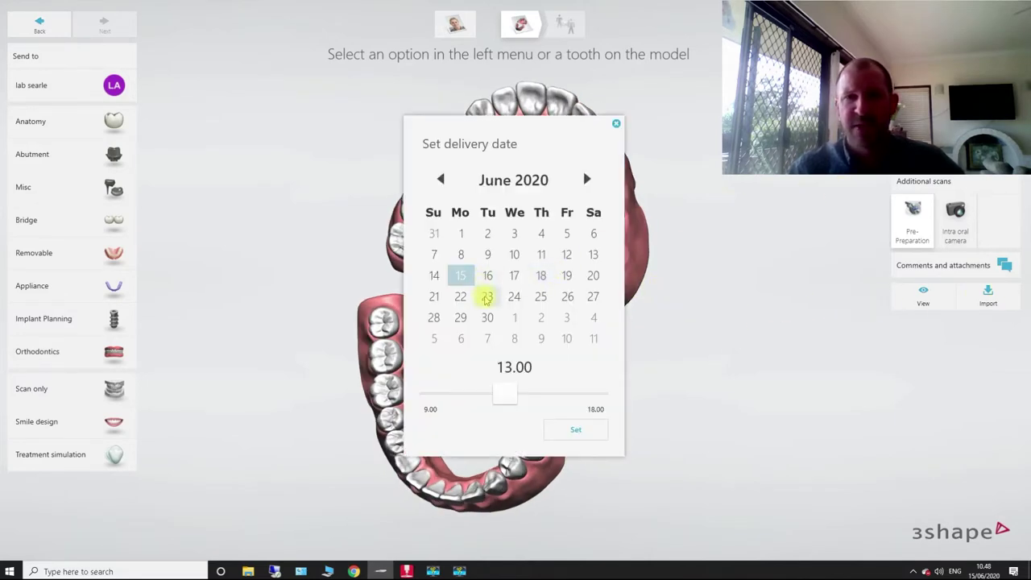
{"action": "left_click_drag", "start_coordinate": [562, 120], "coordinate": [827, 68]}
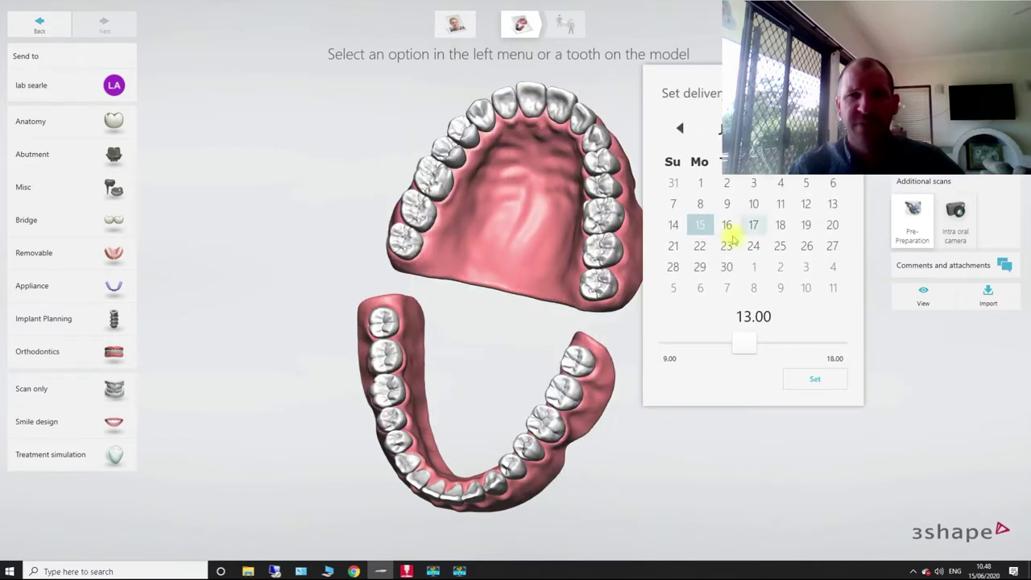
{"action": "left_click", "coordinate": [699, 268]}
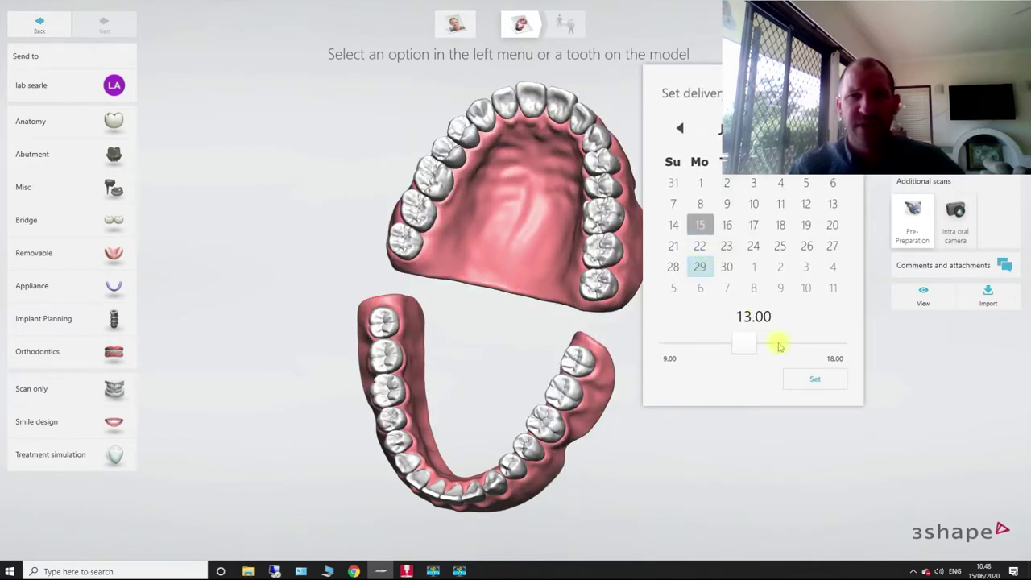
{"action": "left_click", "coordinate": [817, 383]}
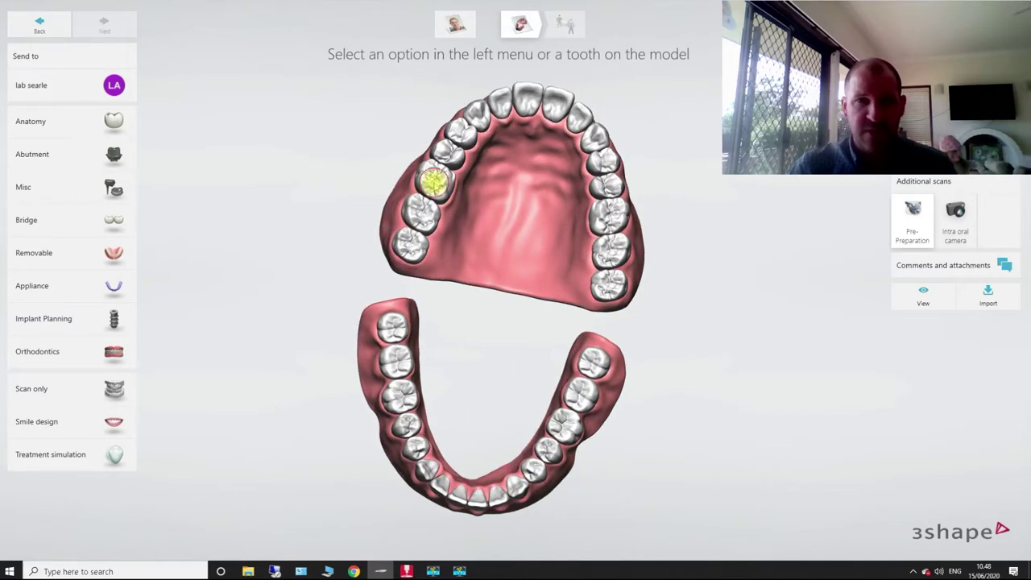
Assign a screw retained crown to tooth 16 with the BioHorizons Internal implant system.
{"action": "left_click", "coordinate": [434, 183]}
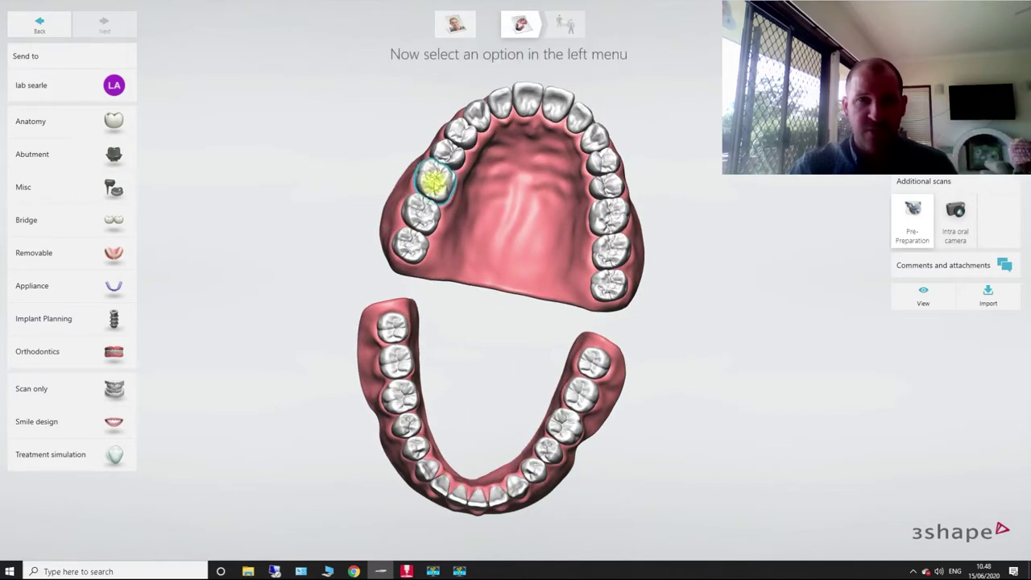
{"action": "left_click", "coordinate": [112, 157]}
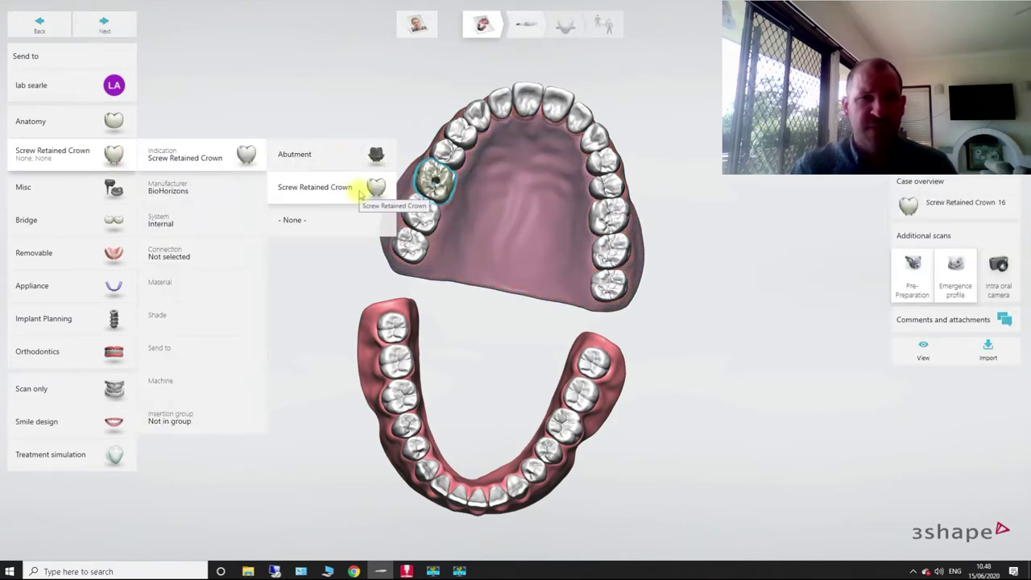
{"action": "left_click", "coordinate": [361, 192]}
{"action": "left_click", "coordinate": [238, 192]}
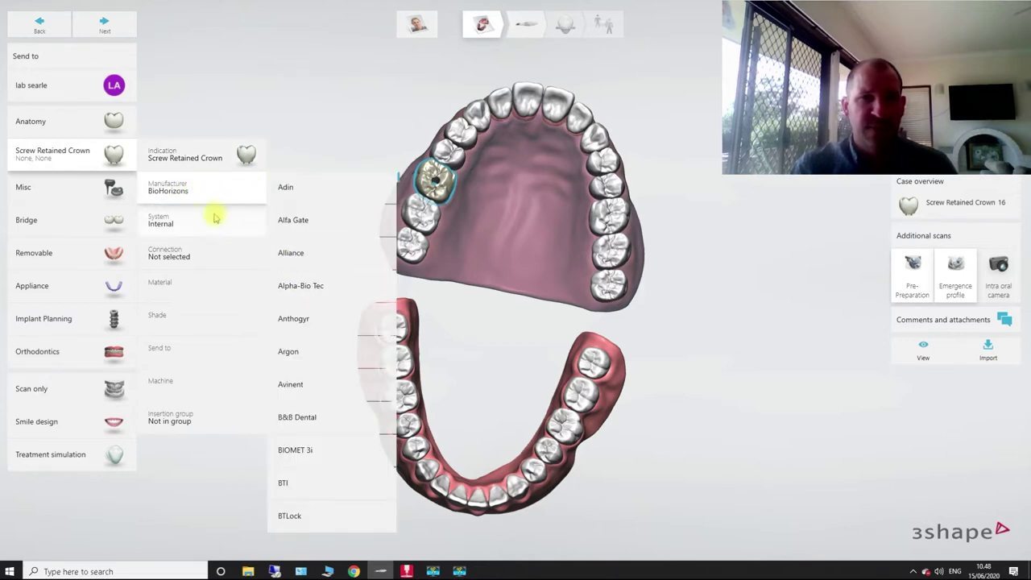
{"action": "left_click", "coordinate": [214, 216]}
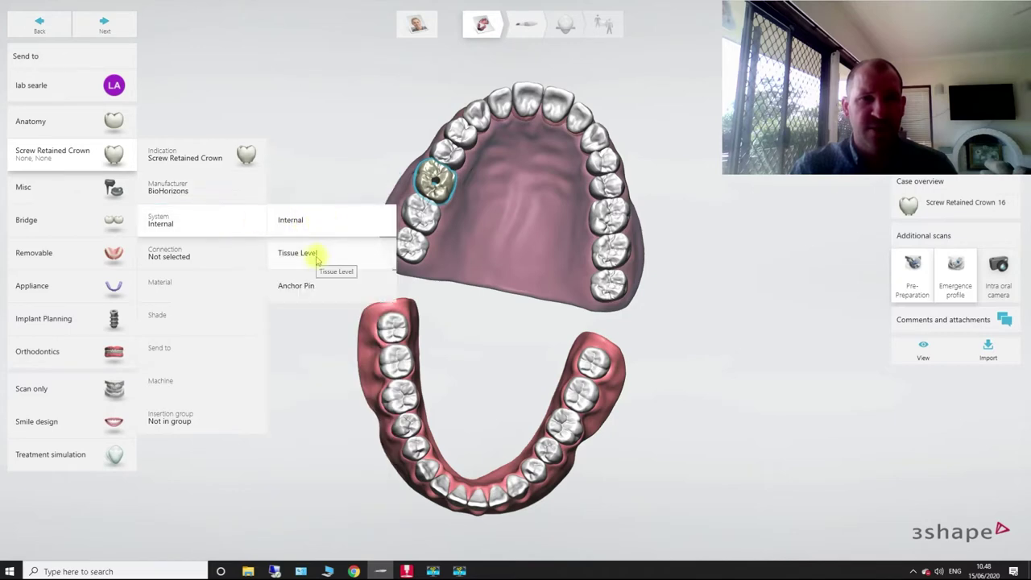
{"action": "left_click", "coordinate": [316, 221]}
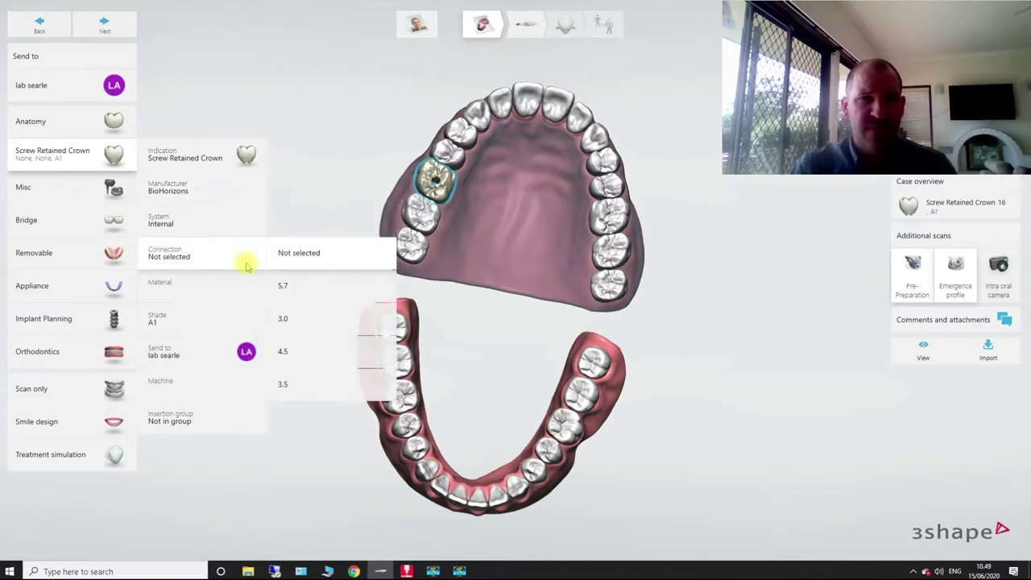
Give the crown on tooth 16 a 4.5 connection, Zirconia - monolithic material and shade A2, and assign it to the lab.
{"action": "left_click", "coordinate": [326, 358]}
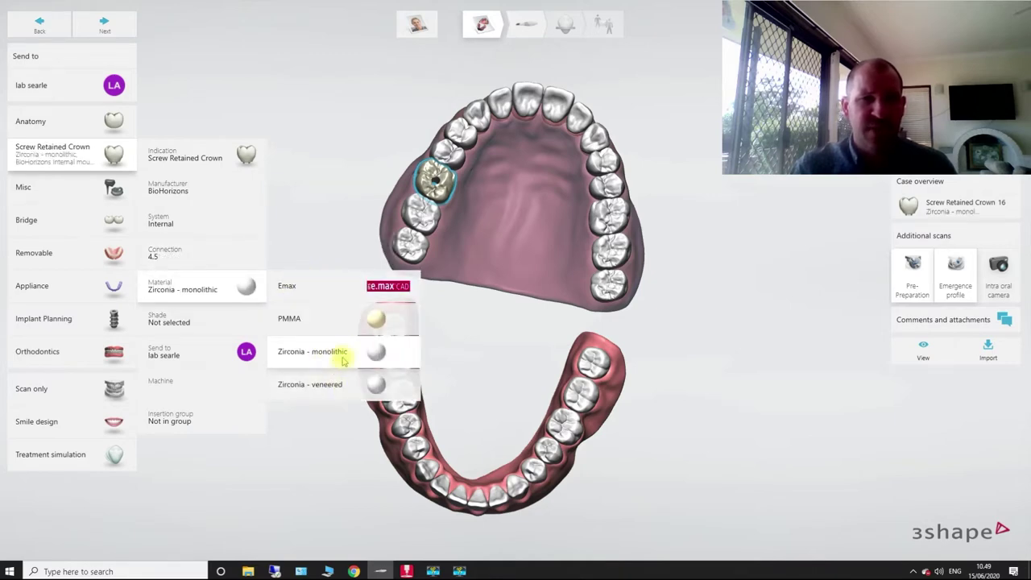
{"action": "left_click", "coordinate": [334, 385]}
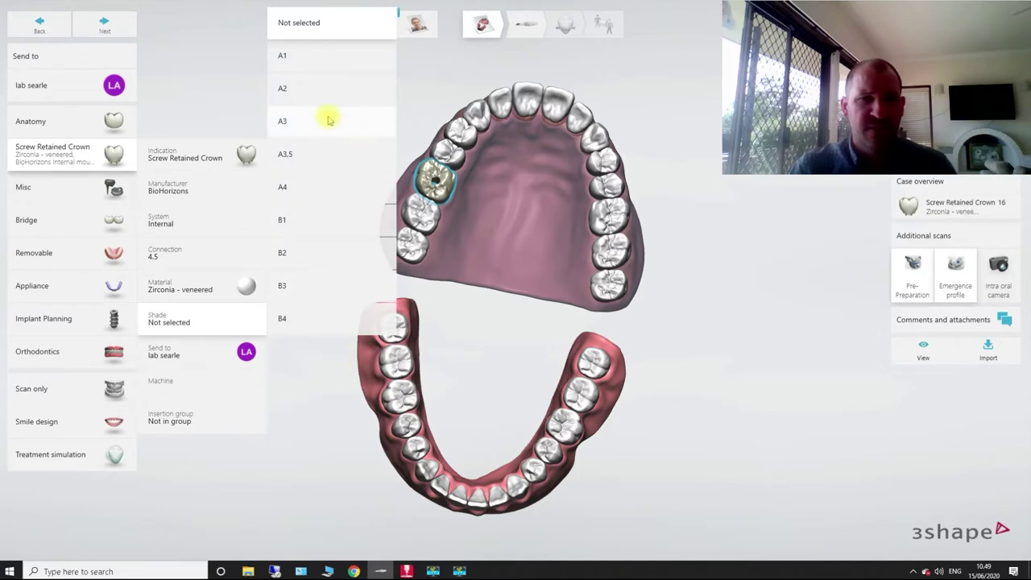
{"action": "left_click", "coordinate": [213, 286]}
{"action": "left_click", "coordinate": [336, 350]}
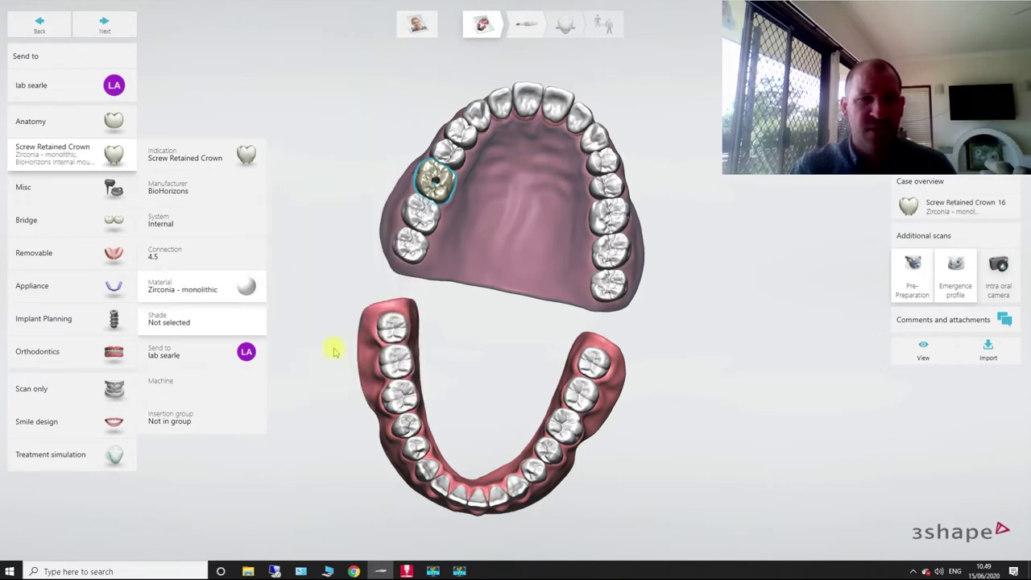
{"action": "left_click", "coordinate": [319, 88]}
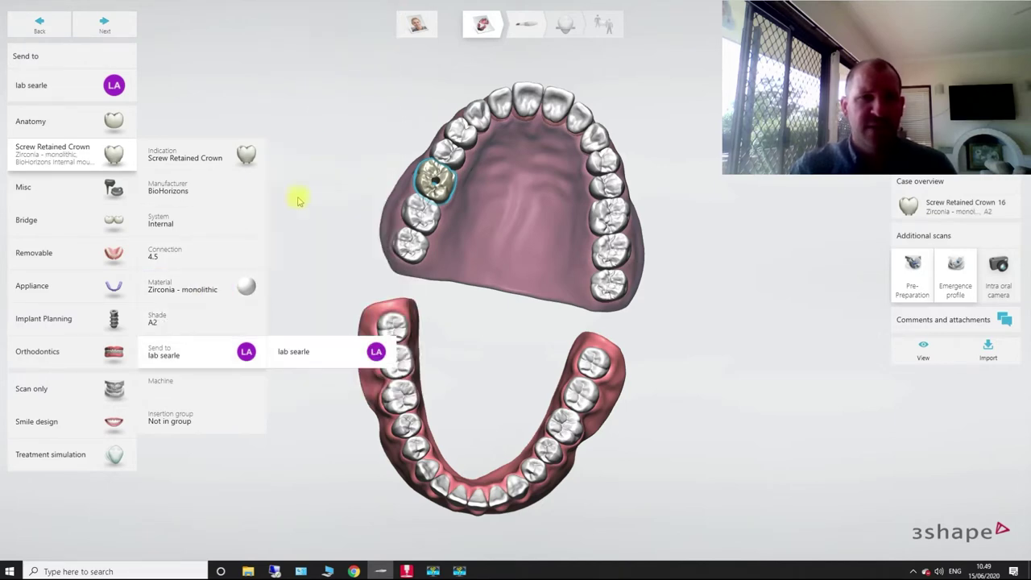
{"action": "left_click", "coordinate": [319, 357]}
{"action": "left_click", "coordinate": [309, 419]}
Proceed from the order form to the scanning stage, accepting that finishing the case costs a save.
{"action": "left_click_drag", "start_coordinate": [460, 214], "coordinate": [1028, 217]}
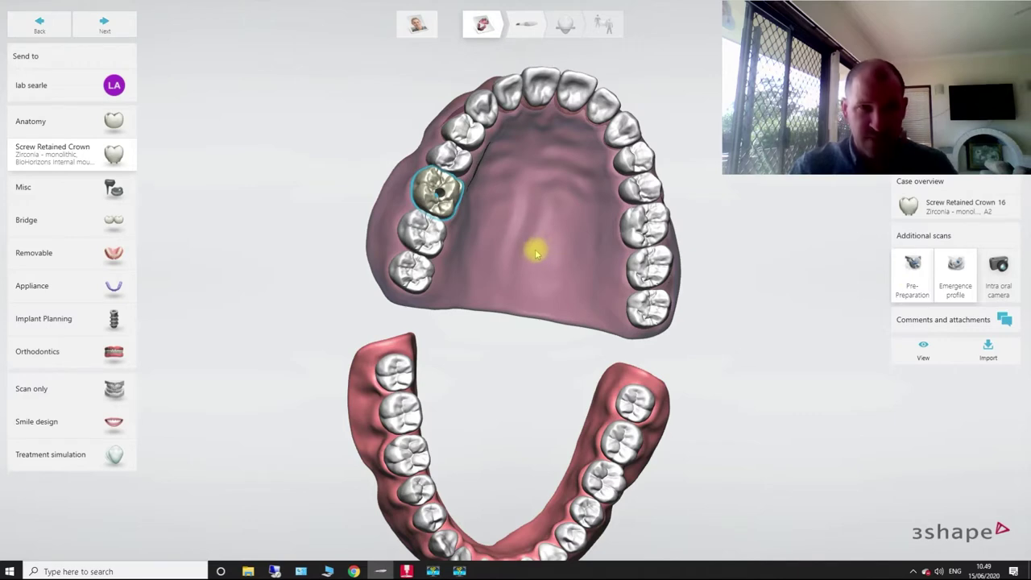
{"action": "left_click", "coordinate": [110, 24]}
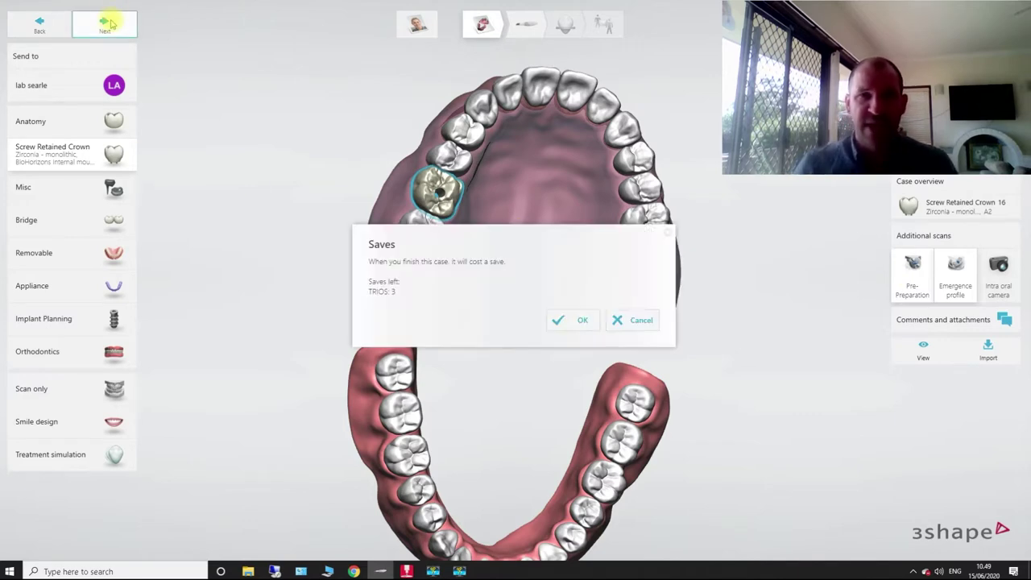
{"action": "left_click", "coordinate": [576, 323]}
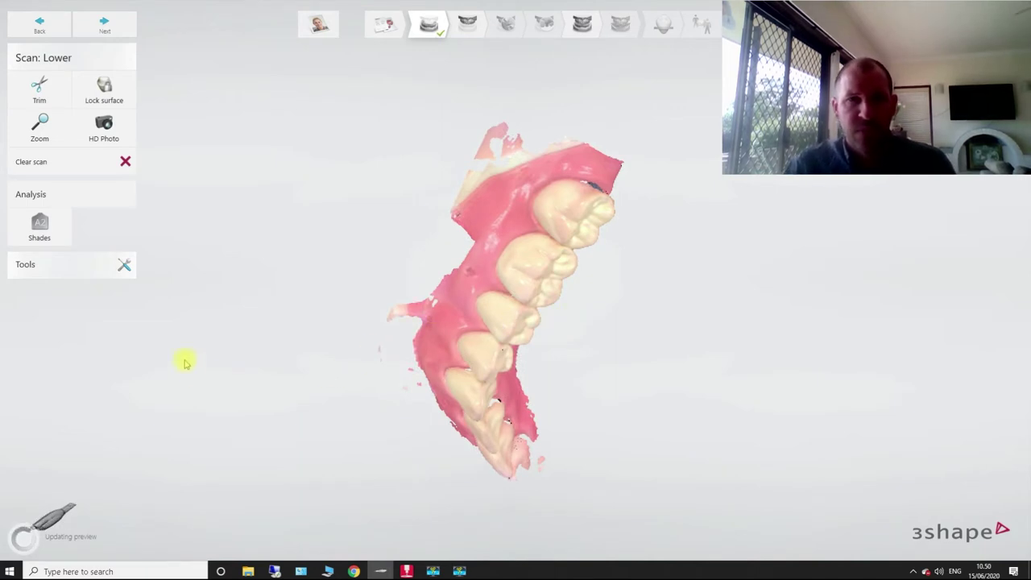
Cut away the excess cheek-side soft tissue from the lower scan with the Laser trim tool at 2 mm.
{"action": "left_click", "coordinate": [38, 87]}
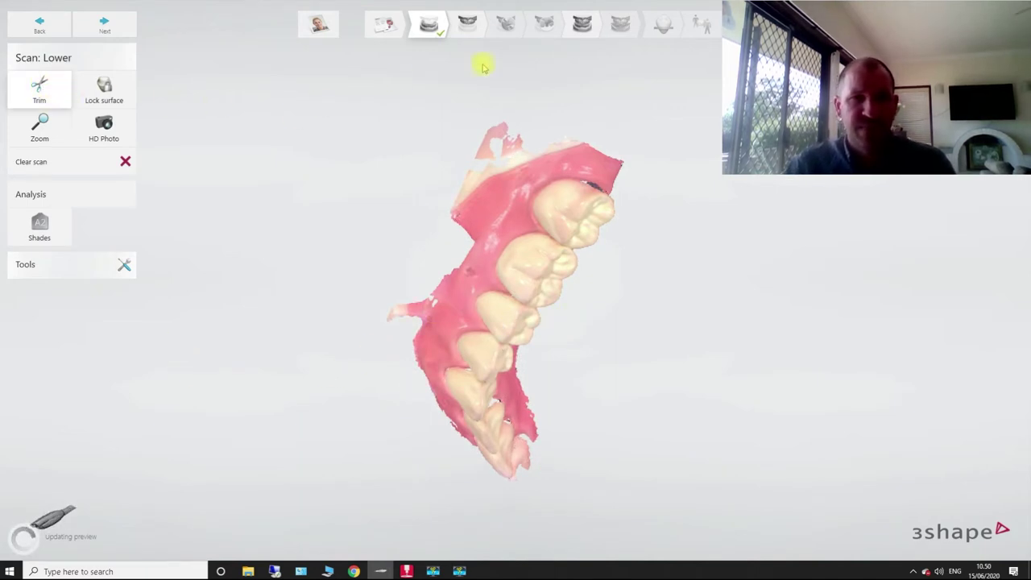
{"action": "mouse_move", "coordinate": [540, 154]}
{"action": "left_mouse_down"}
{"action": "mouse_move", "coordinate": [502, 187]}
{"action": "mouse_move", "coordinate": [431, 317]}
{"action": "left_mouse_up"}
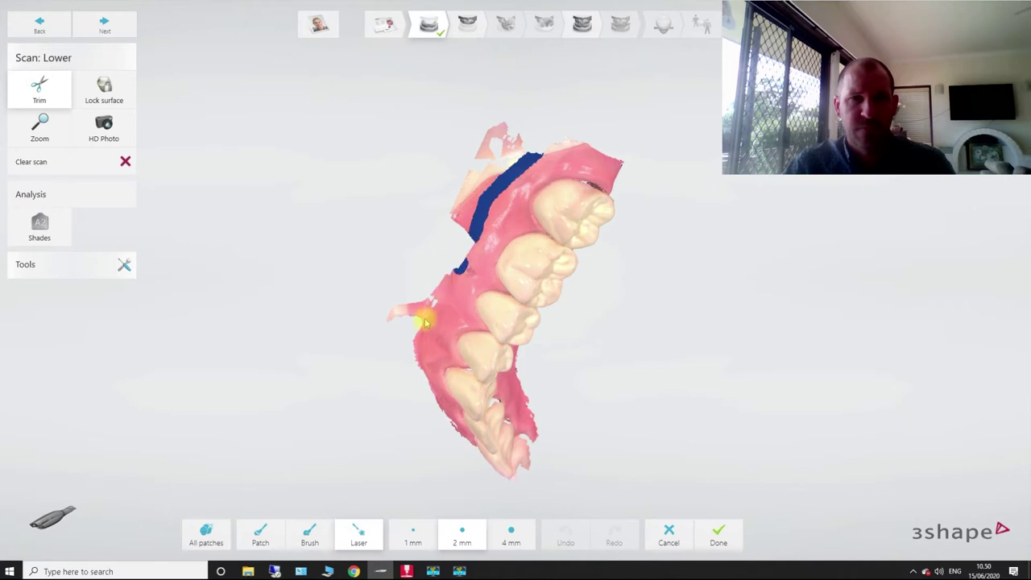
{"action": "left_click_drag", "start_coordinate": [456, 278], "coordinate": [439, 302]}
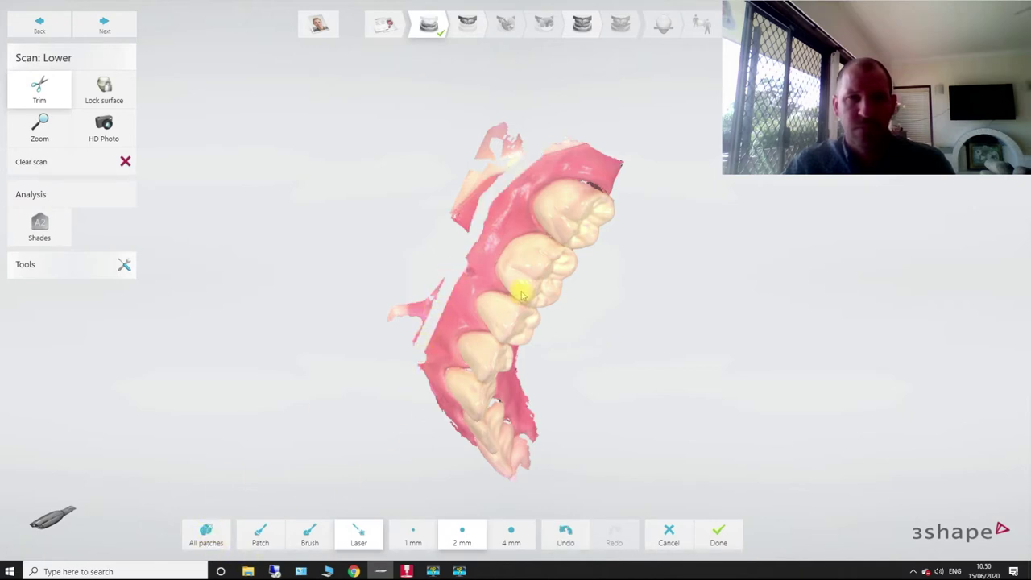
Trim the excess tongue-side soft tissue along the lower scan with the 2 mm Laser tool.
{"action": "right_click_drag", "start_coordinate": [590, 305], "coordinate": [618, 375]}
{"action": "mouse_move", "coordinate": [530, 143]}
{"action": "left_mouse_down"}
{"action": "mouse_move", "coordinate": [520, 292]}
{"action": "mouse_move", "coordinate": [538, 372]}
{"action": "left_mouse_up"}
{"action": "left_click_drag", "start_coordinate": [560, 425], "coordinate": [559, 427]}
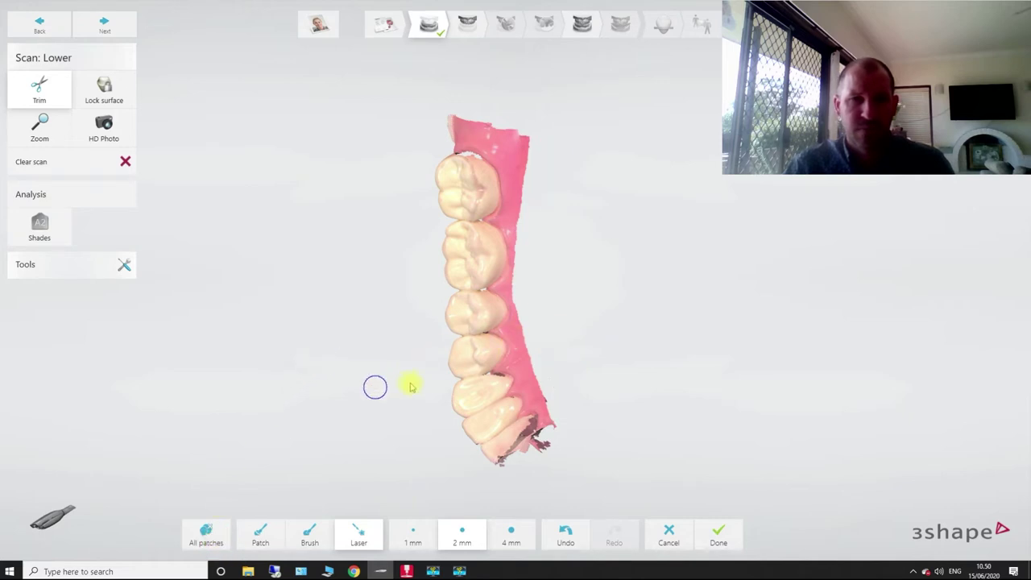
Switch the lower scan's trimming tool to Brush and advance to the upper pre-prep scan.
{"action": "right_click_drag", "start_coordinate": [404, 424], "coordinate": [325, 471]}
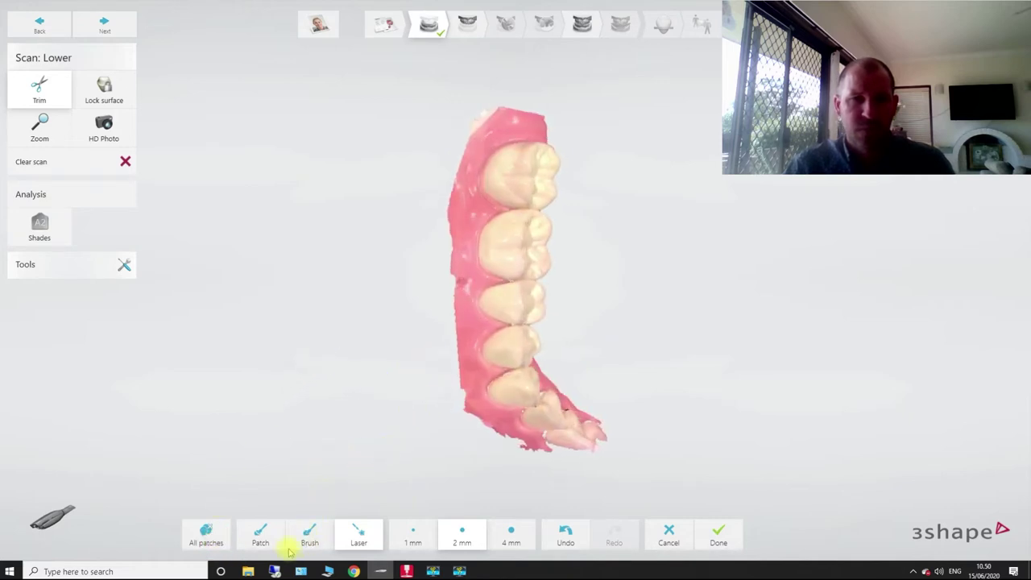
{"action": "left_click", "coordinate": [315, 536]}
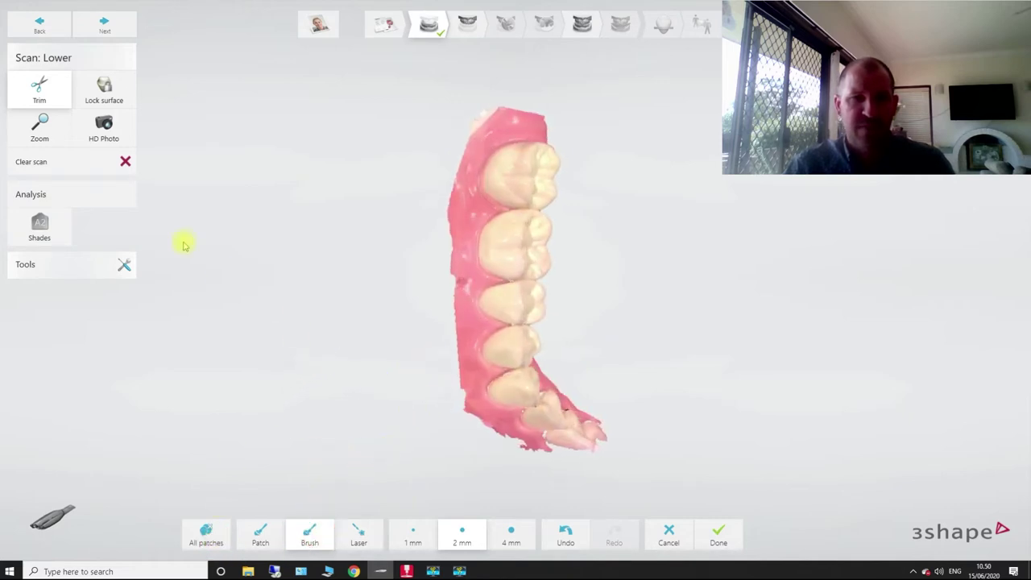
{"action": "left_click", "coordinate": [116, 26]}
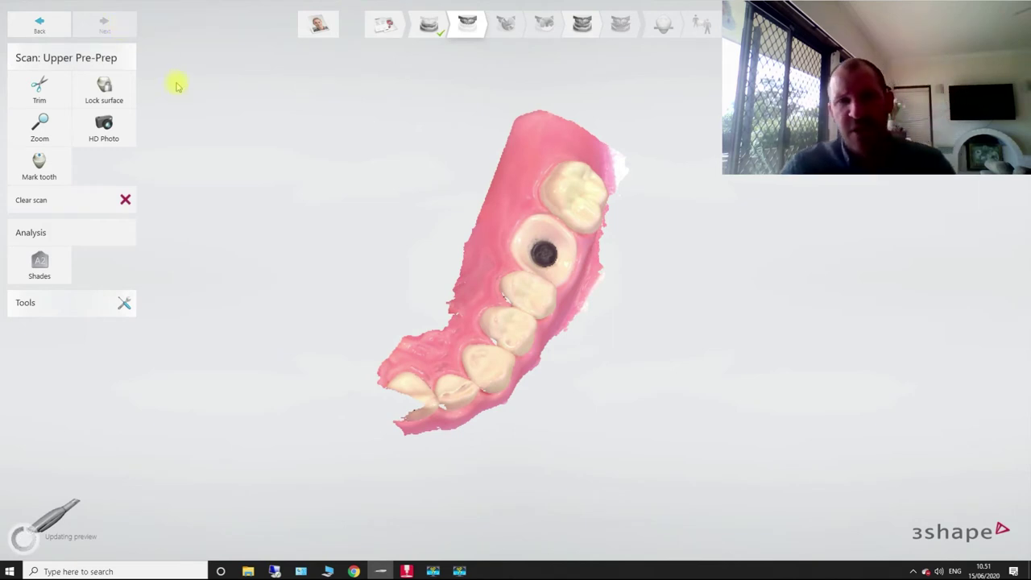
Open tooth marking for tooth 16 on the upper pre-prep scan and examine its implant site up close.
{"action": "right_click_drag", "start_coordinate": [325, 138], "coordinate": [373, 253]}
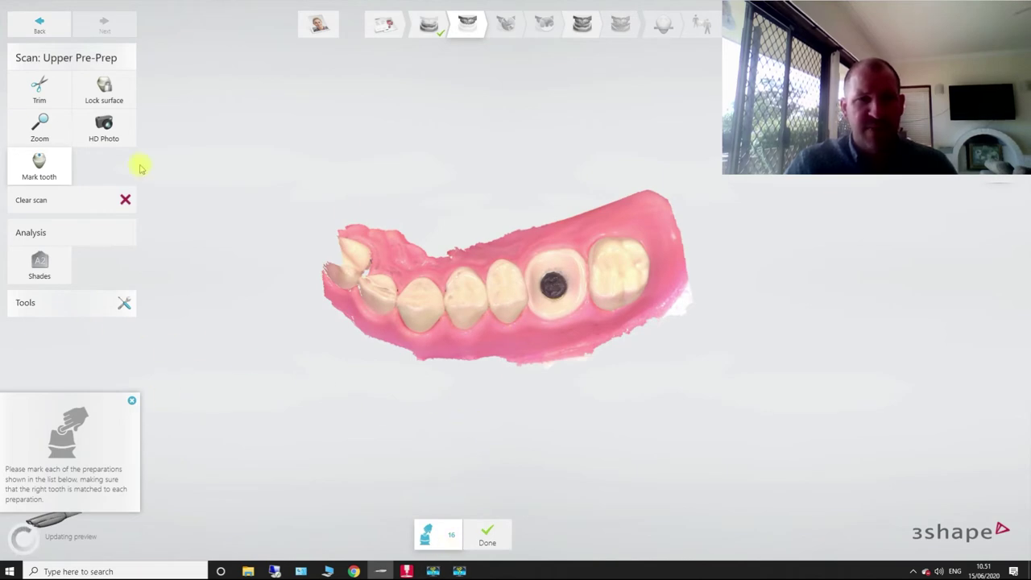
{"action": "scroll", "coordinate": [553, 283], "scroll_direction": "up", "scroll_amount": 5}
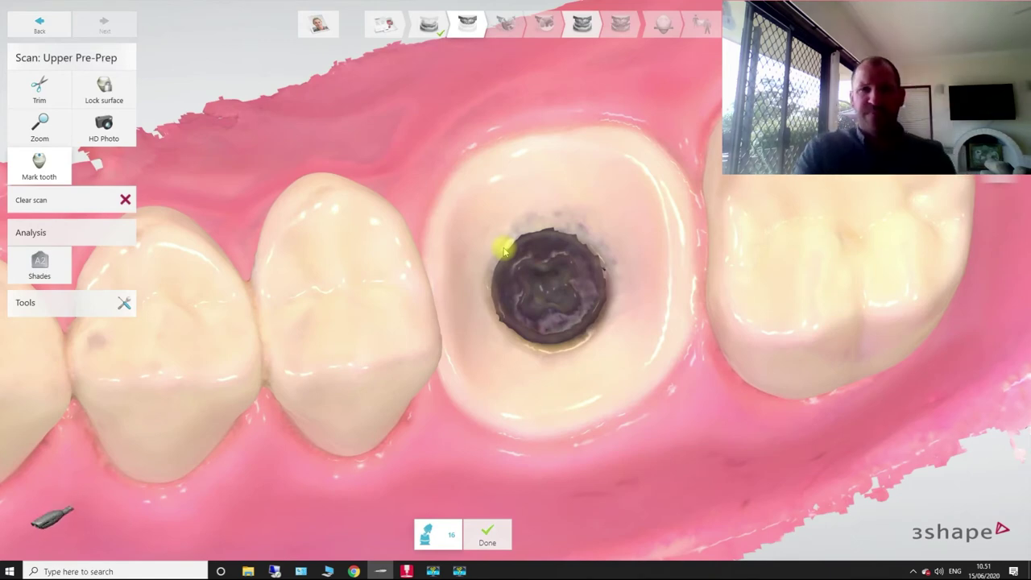
{"action": "right_click", "coordinate": [504, 251]}
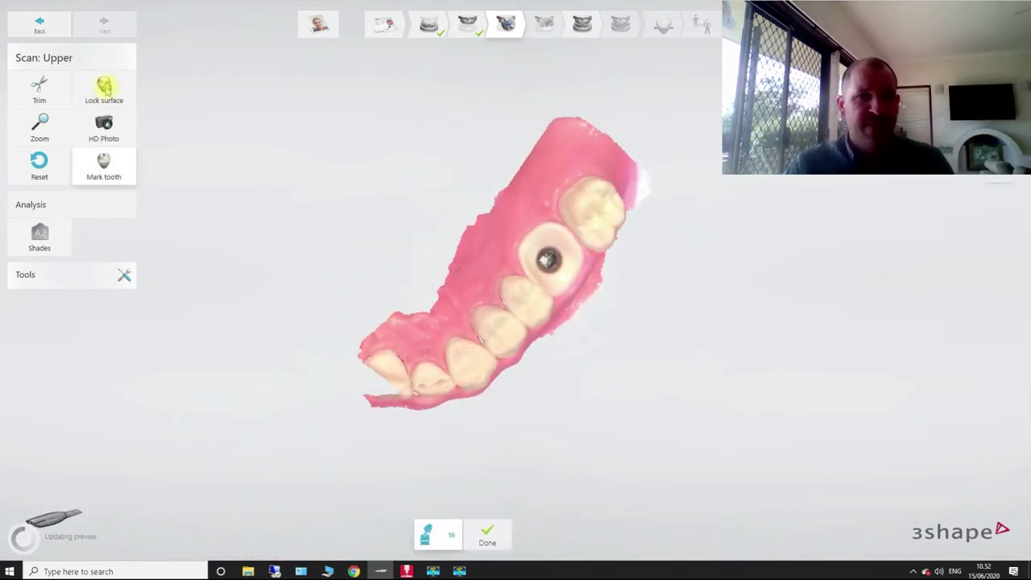
Lock the surface of the implant emergence profile at tooth 16 on the upper scan with the 4 mm brush.
{"action": "left_click", "coordinate": [103, 95]}
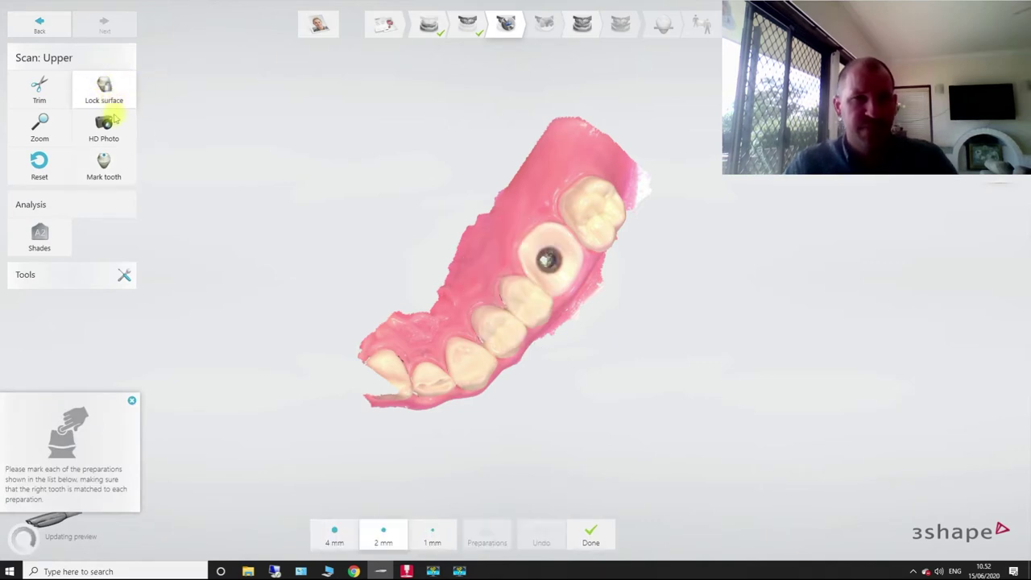
{"action": "left_click", "coordinate": [337, 530]}
{"action": "scroll", "coordinate": [553, 233], "scroll_direction": "up", "scroll_amount": 5}
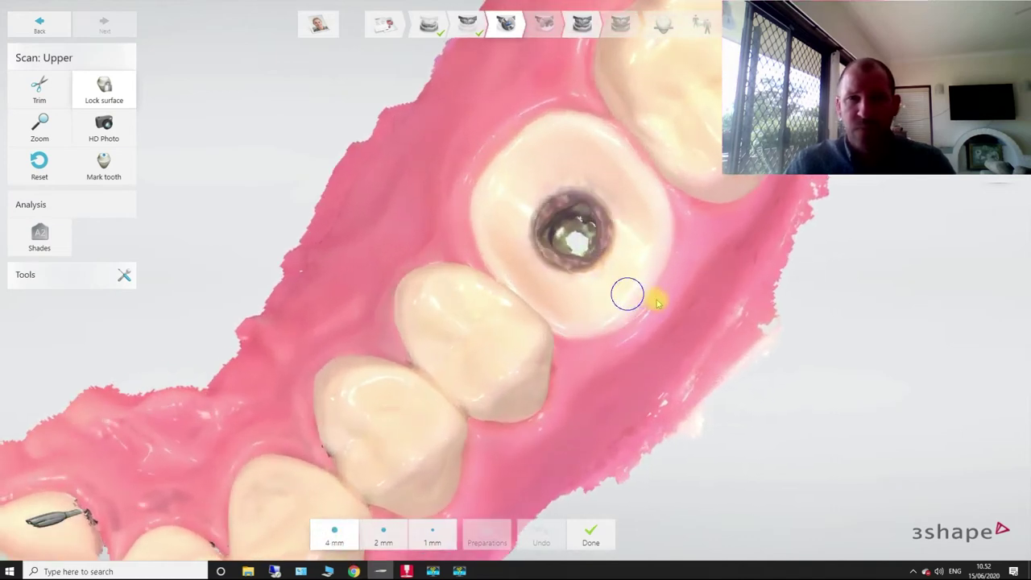
{"action": "mouse_move", "coordinate": [644, 219]}
{"action": "left_mouse_down"}
{"action": "mouse_move", "coordinate": [617, 164]}
{"action": "mouse_move", "coordinate": [587, 144]}
{"action": "mouse_move", "coordinate": [550, 144]}
{"action": "mouse_move", "coordinate": [505, 178]}
{"action": "mouse_move", "coordinate": [487, 221]}
{"action": "mouse_move", "coordinate": [514, 278]}
{"action": "mouse_move", "coordinate": [549, 320]}
{"action": "mouse_move", "coordinate": [592, 336]}
{"action": "mouse_move", "coordinate": [634, 289]}
{"action": "mouse_move", "coordinate": [651, 229]}
{"action": "mouse_move", "coordinate": [609, 187]}
{"action": "mouse_move", "coordinate": [552, 215]}
{"action": "mouse_move", "coordinate": [586, 285]}
{"action": "mouse_move", "coordinate": [602, 204]}
{"action": "mouse_move", "coordinate": [550, 264]}
{"action": "mouse_move", "coordinate": [540, 232]}
{"action": "mouse_move", "coordinate": [591, 249]}
{"action": "left_mouse_up"}
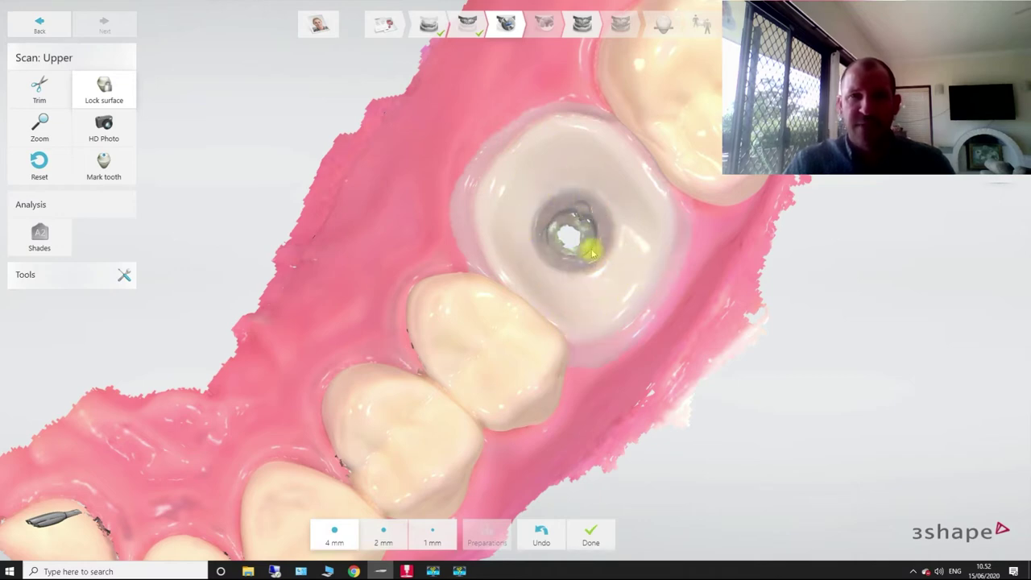
Examine the locked emergence profile and implant opening at tooth 16 on the upper scan from several angles.
{"action": "mouse_move", "coordinate": [591, 249]}
{"action": "right_mouse_down"}
{"action": "mouse_move", "coordinate": [654, 325]}
{"action": "mouse_move", "coordinate": [580, 253]}
{"action": "right_mouse_up"}
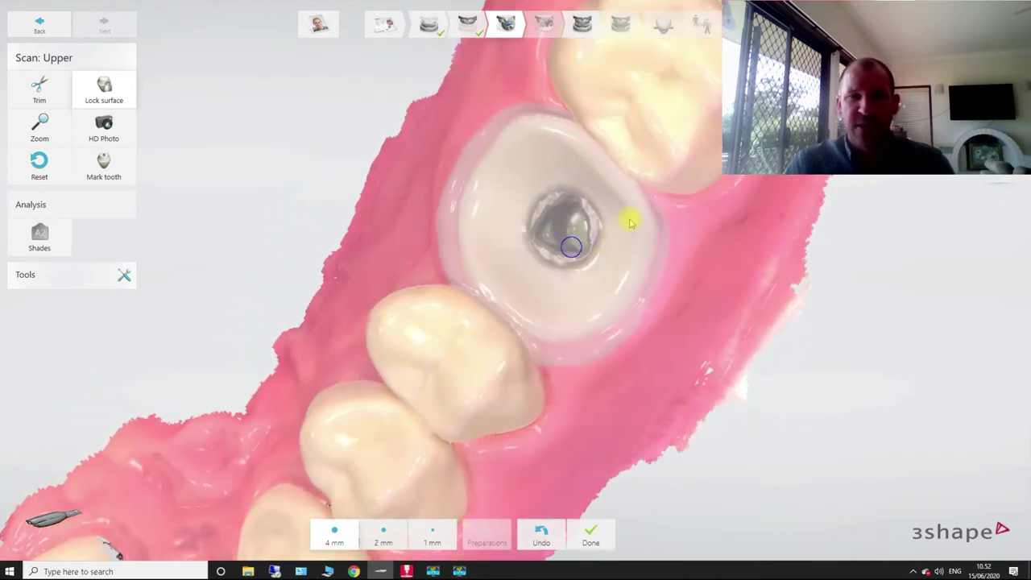
{"action": "right_click_drag", "start_coordinate": [626, 219], "coordinate": [649, 168]}
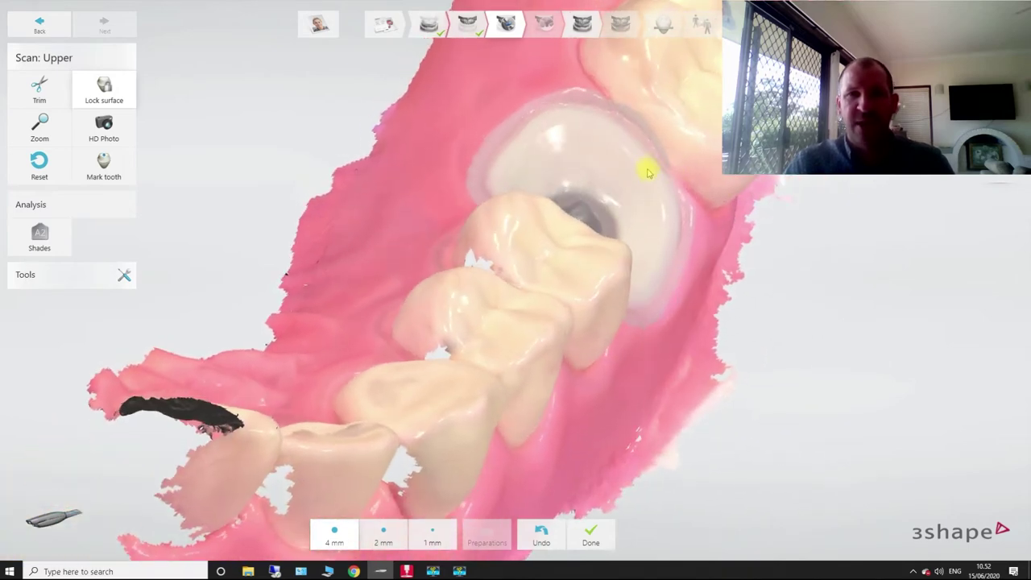
{"action": "right_click_drag", "start_coordinate": [669, 248], "coordinate": [573, 300]}
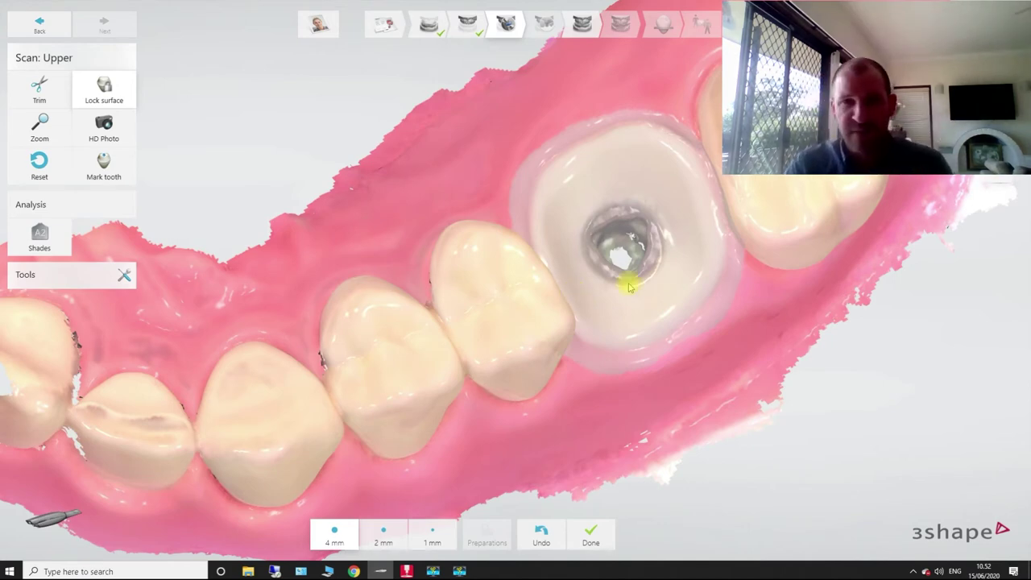
{"action": "right_click_drag", "start_coordinate": [629, 286], "coordinate": [618, 317]}
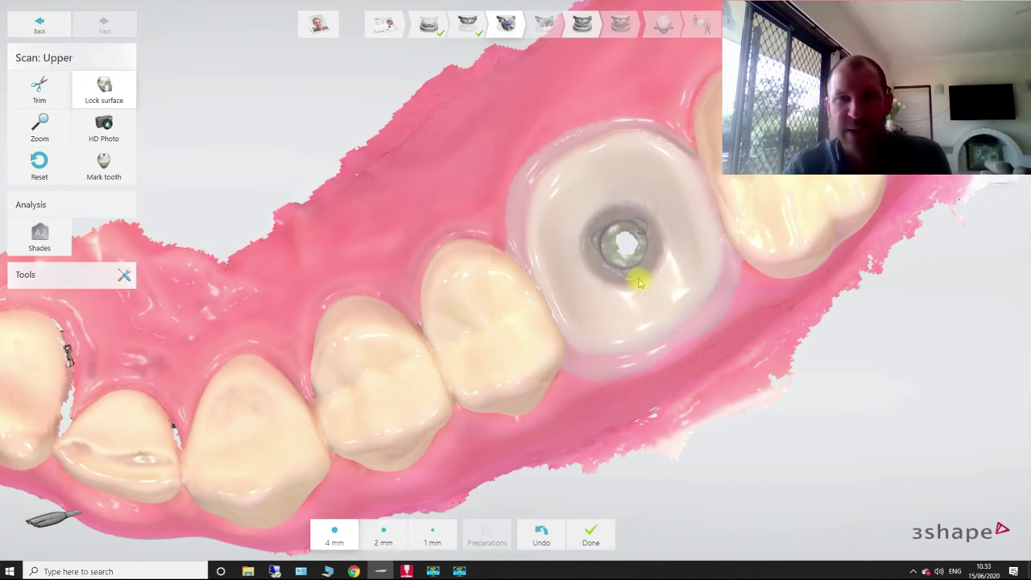
{"action": "right_click_drag", "start_coordinate": [659, 211], "coordinate": [477, 138]}
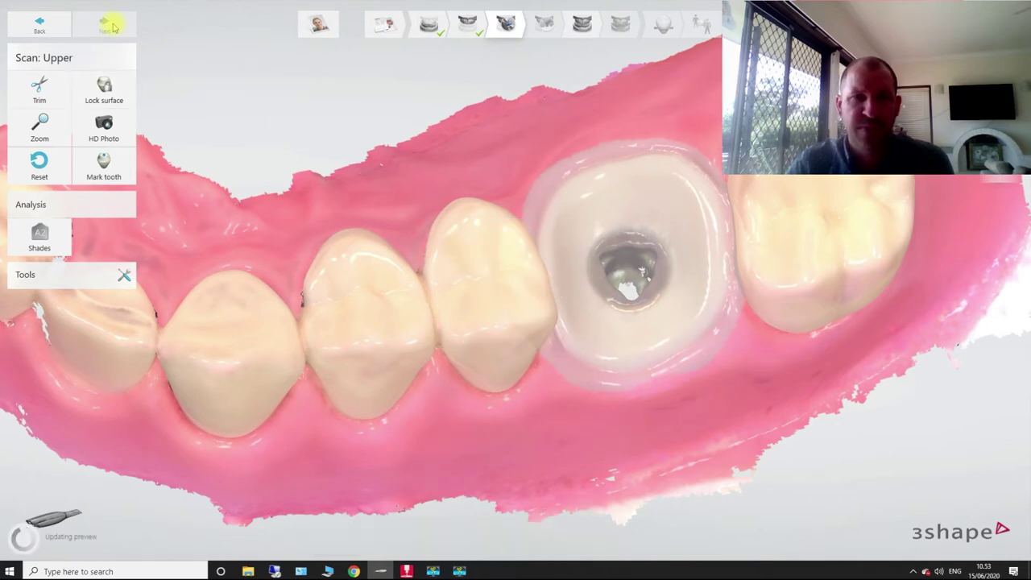
{"action": "right_click_drag", "start_coordinate": [433, 177], "coordinate": [245, 106]}
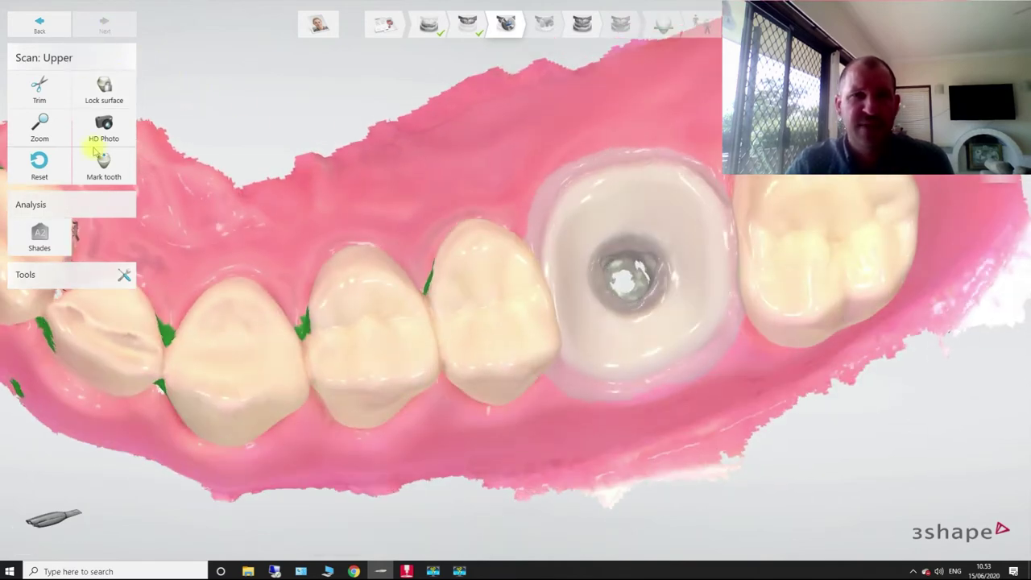
Mark tooth 16 at the centre of the implant site on the upper scan and proceed to the upper scanbody scan.
{"action": "left_click", "coordinate": [105, 168]}
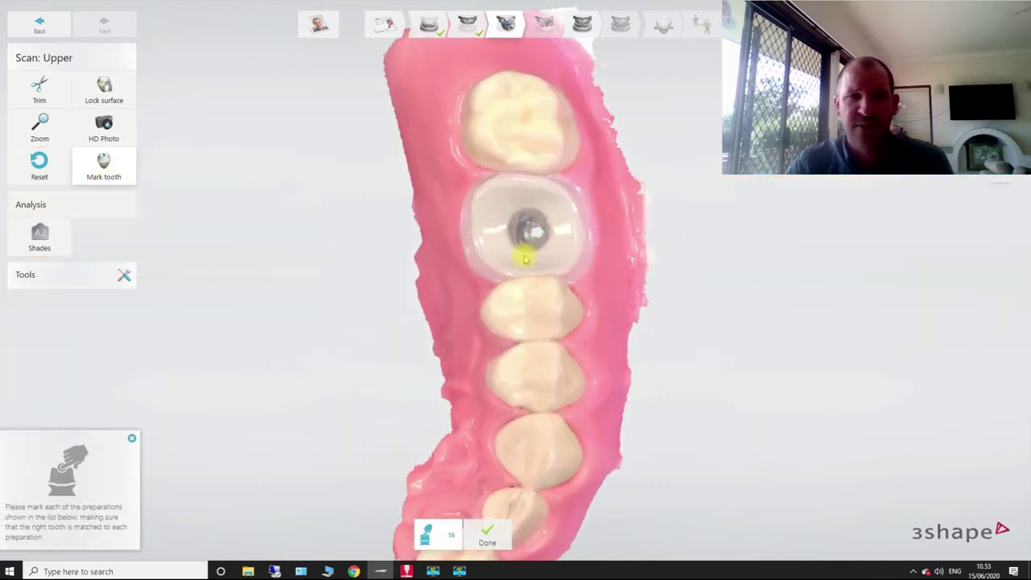
{"action": "scroll", "coordinate": [528, 206], "scroll_direction": "up", "scroll_amount": 3}
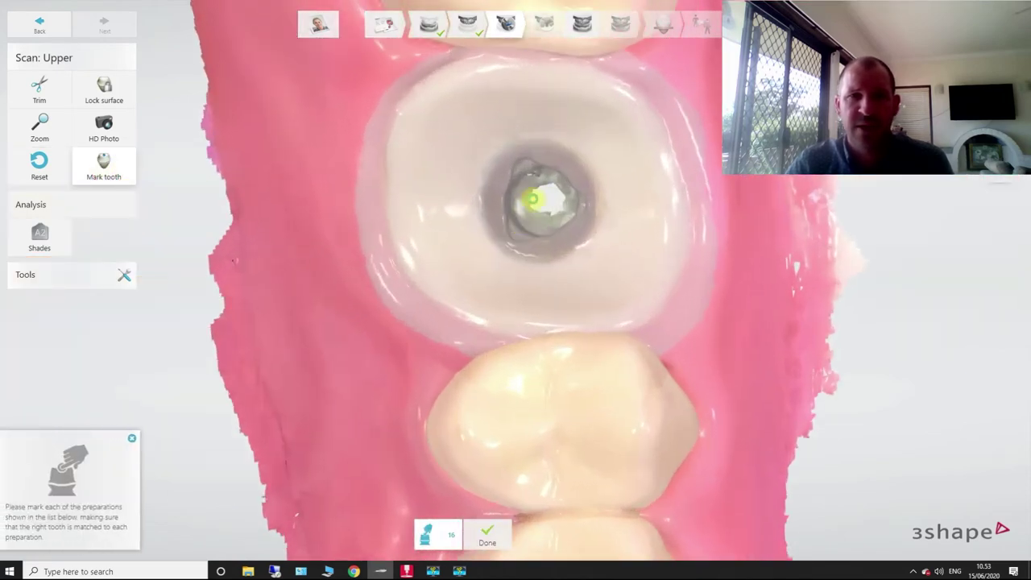
{"action": "left_click", "coordinate": [626, 198]}
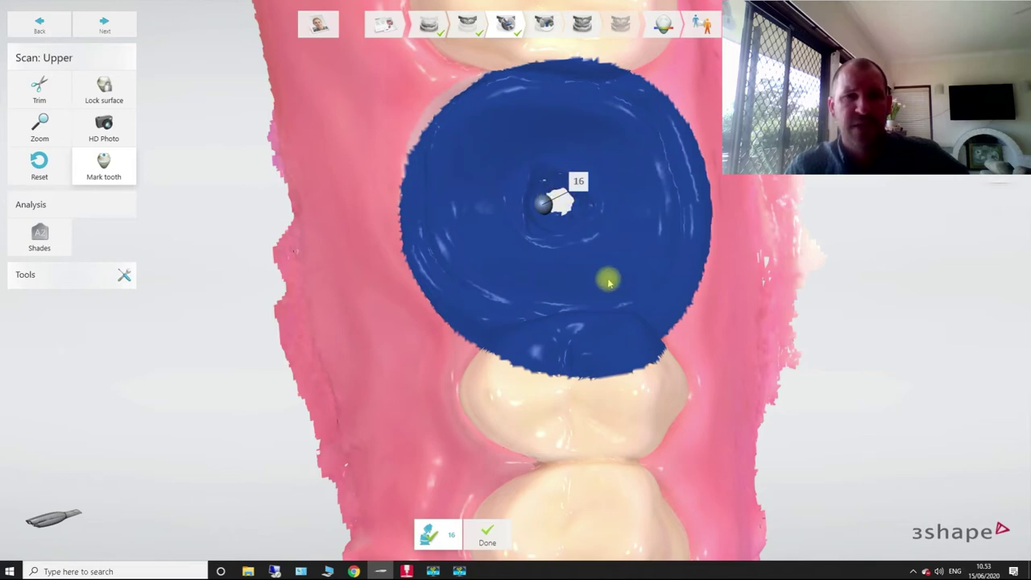
{"action": "right_click_drag", "start_coordinate": [610, 277], "coordinate": [644, 271]}
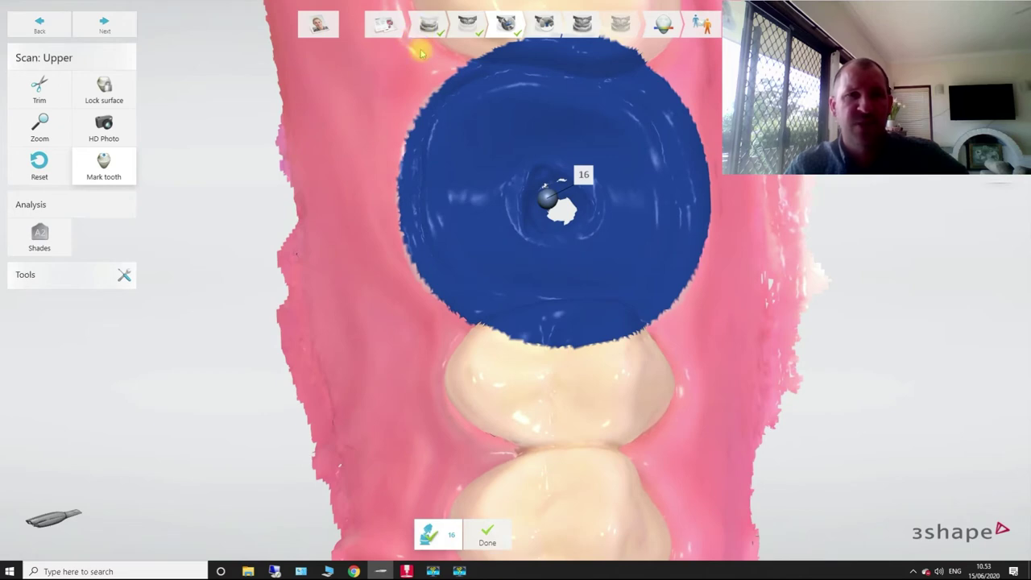
{"action": "left_click", "coordinate": [506, 129]}
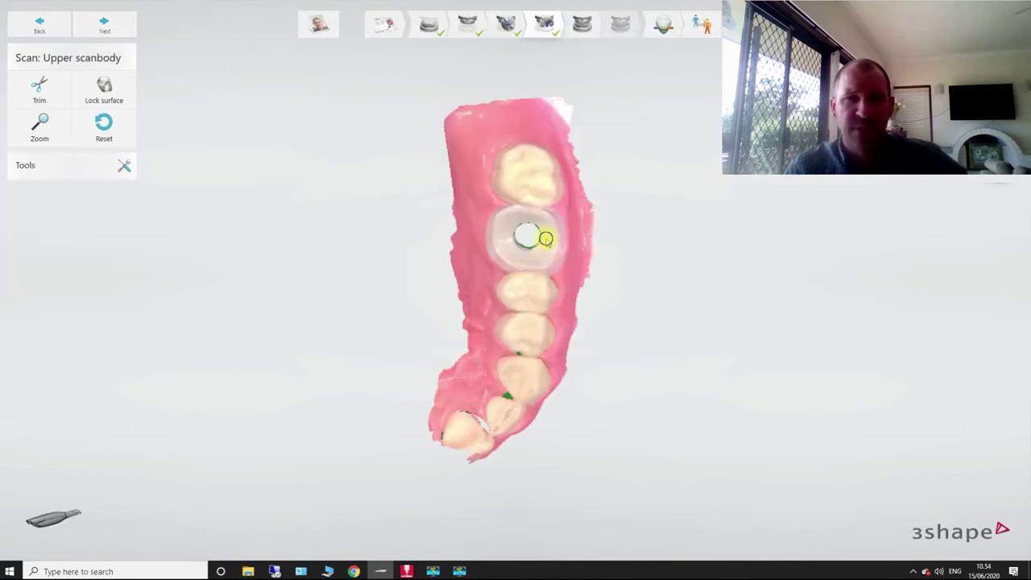
Brush away the stray surface at the rim of the tooth 16 cut-out on the upper scanbody scan with the 2 mm trim brush.
{"action": "scroll", "coordinate": [568, 229], "scroll_direction": "up", "scroll_amount": 6}
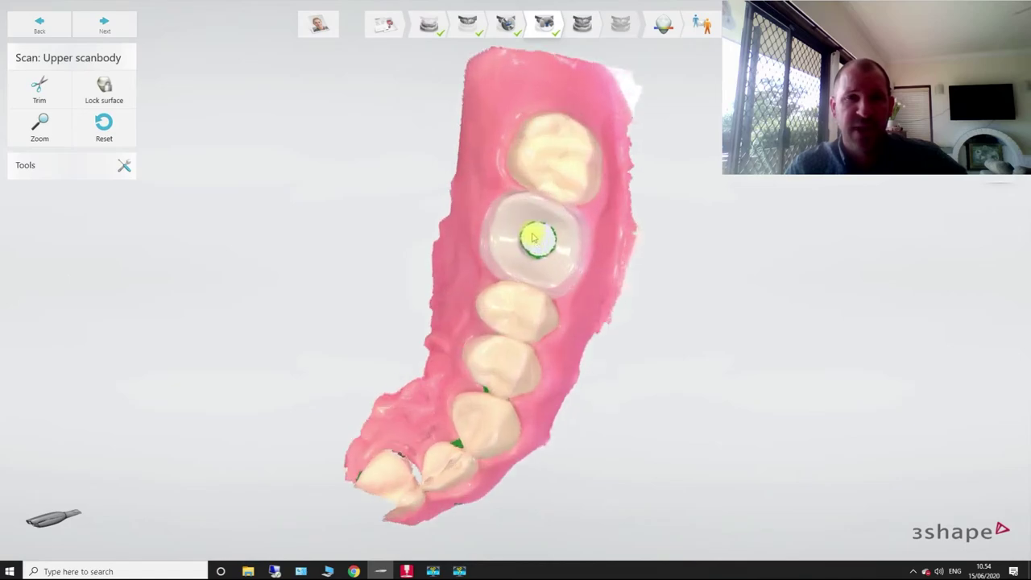
{"action": "right_click_drag", "start_coordinate": [568, 229], "coordinate": [386, 290]}
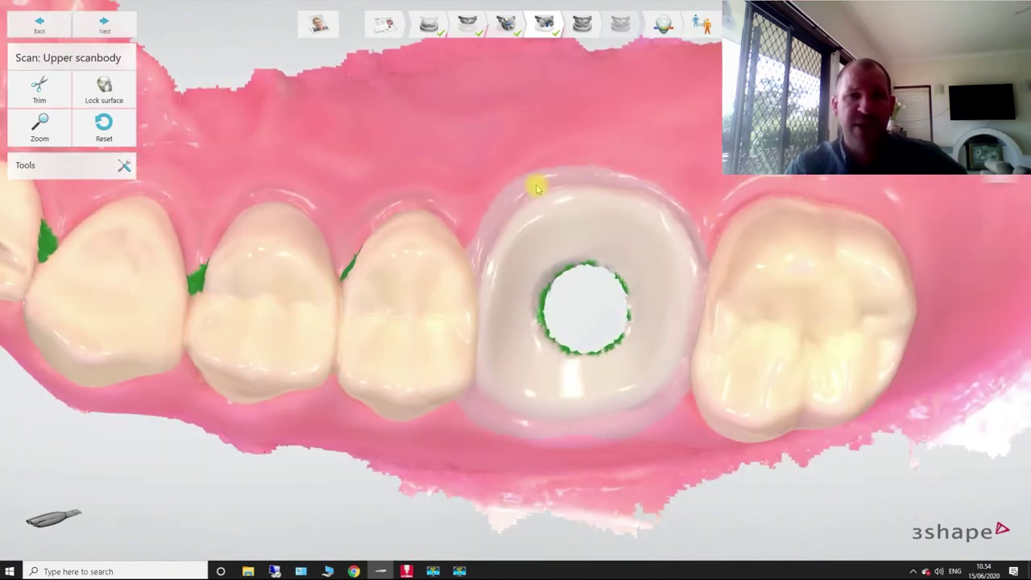
{"action": "right_click_drag", "start_coordinate": [537, 188], "coordinate": [573, 334]}
{"action": "scroll", "coordinate": [596, 269], "scroll_direction": "up", "scroll_amount": 4}
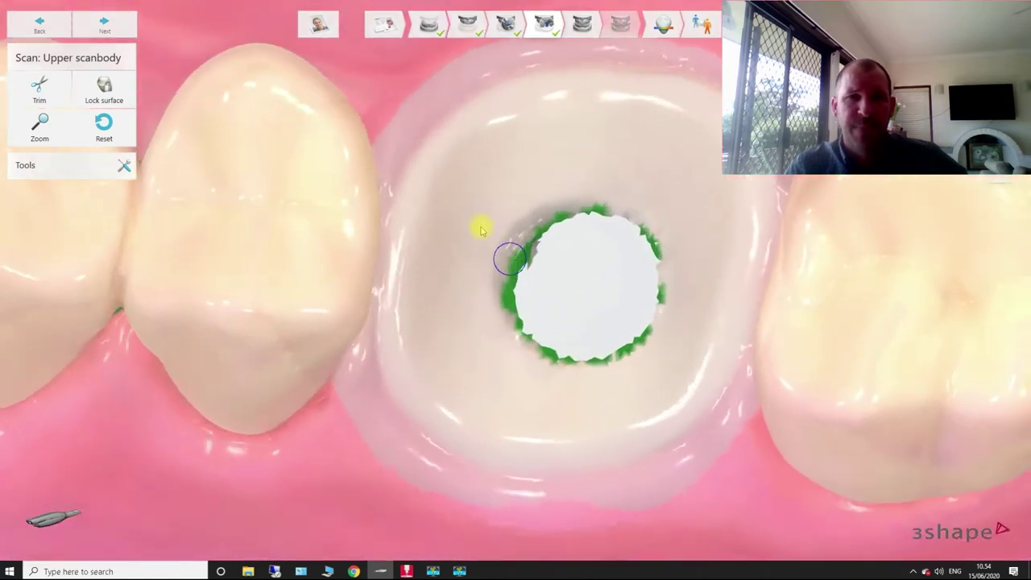
{"action": "right_click_drag", "start_coordinate": [481, 232], "coordinate": [497, 253]}
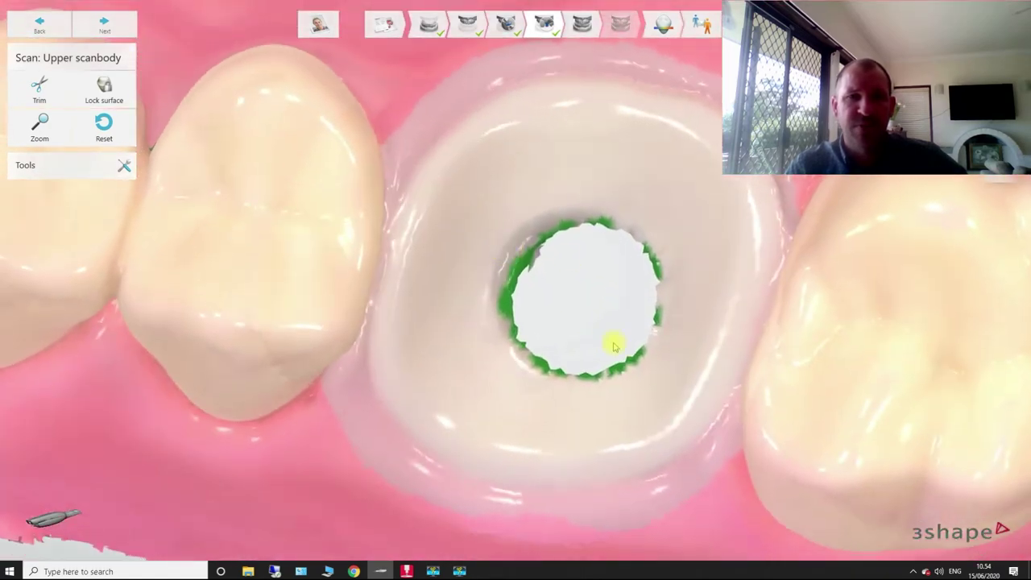
{"action": "mouse_move", "coordinate": [614, 344]}
{"action": "right_mouse_down"}
{"action": "mouse_move", "coordinate": [559, 267]}
{"action": "mouse_move", "coordinate": [626, 329]}
{"action": "mouse_move", "coordinate": [424, 203]}
{"action": "mouse_move", "coordinate": [516, 233]}
{"action": "right_mouse_up"}
{"action": "left_click", "coordinate": [37, 90]}
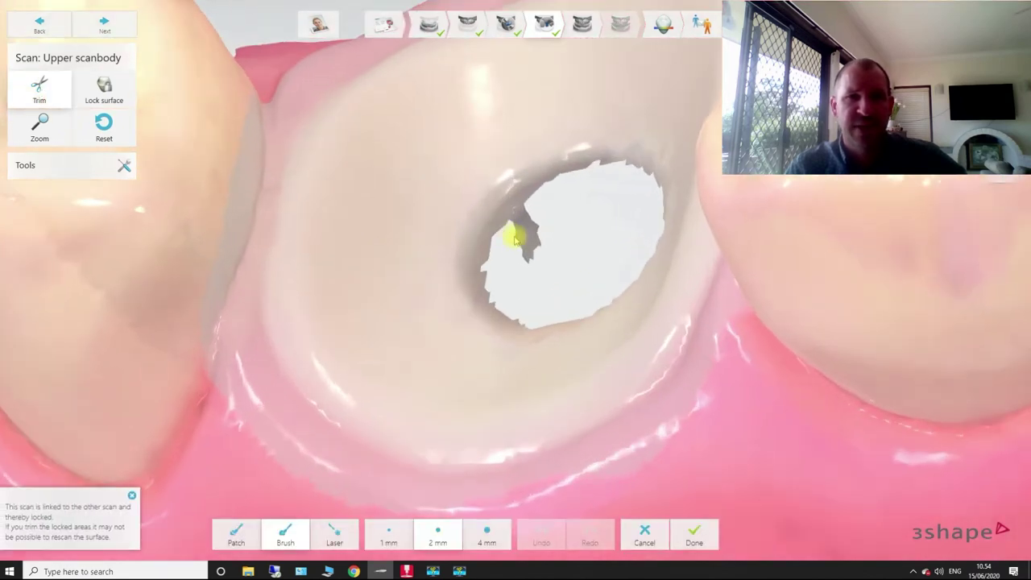
{"action": "scroll", "coordinate": [516, 233], "scroll_direction": "up", "scroll_amount": 2}
{"action": "mouse_move", "coordinate": [516, 233]}
{"action": "left_mouse_down"}
{"action": "mouse_move", "coordinate": [532, 240]}
{"action": "mouse_move", "coordinate": [534, 230]}
{"action": "mouse_move", "coordinate": [463, 242]}
{"action": "left_mouse_up"}
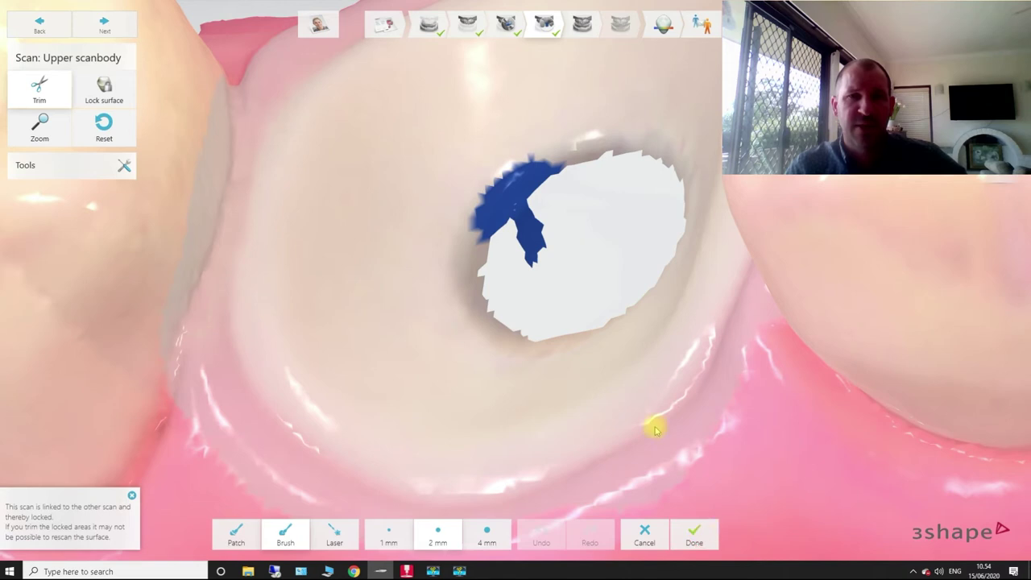
{"action": "left_click_drag", "start_coordinate": [493, 304], "coordinate": [492, 311]}
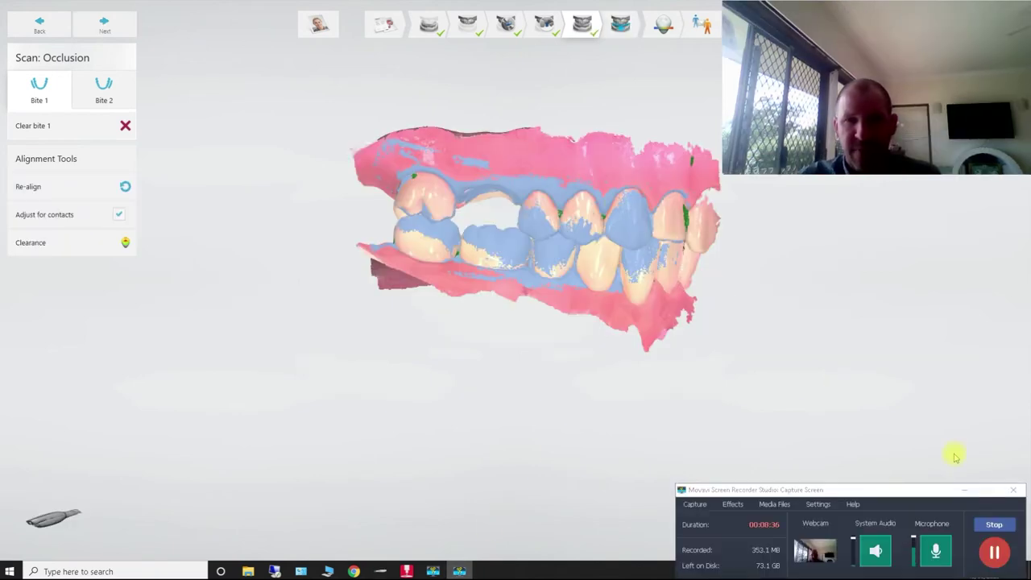
Clear the screen recorder window from the occlusion scan and turn off Adjust for contacts for Bite 1.
{"action": "left_click", "coordinate": [964, 490]}
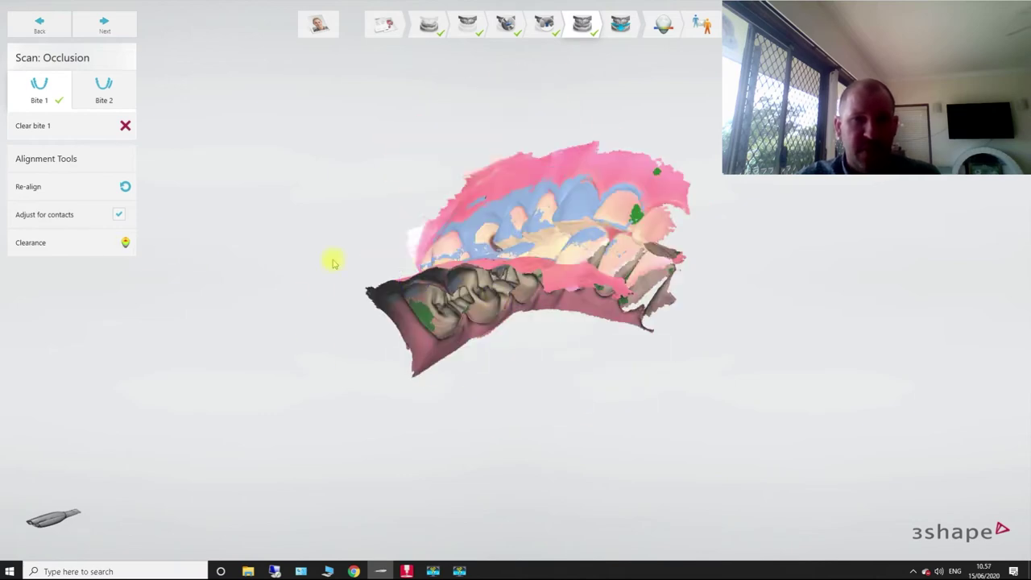
{"action": "right_click_drag", "start_coordinate": [334, 261], "coordinate": [430, 276]}
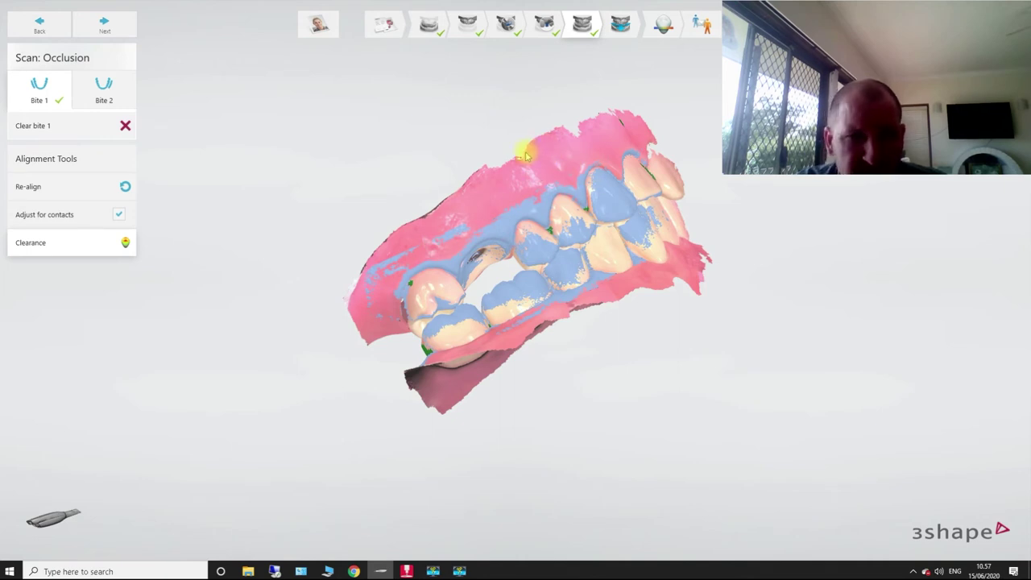
{"action": "right_click_drag", "start_coordinate": [525, 156], "coordinate": [426, 168]}
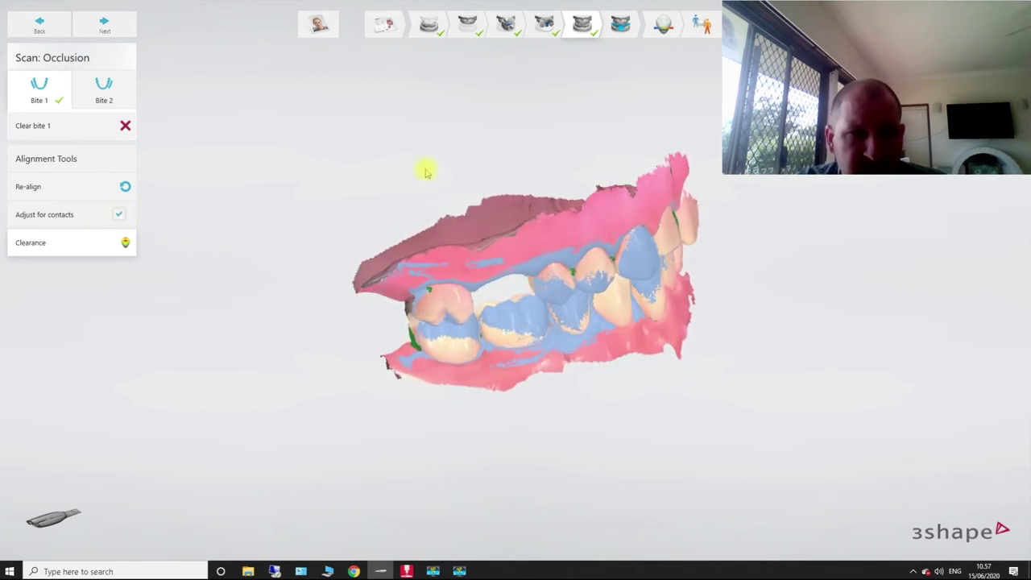
{"action": "left_click", "coordinate": [103, 22]}
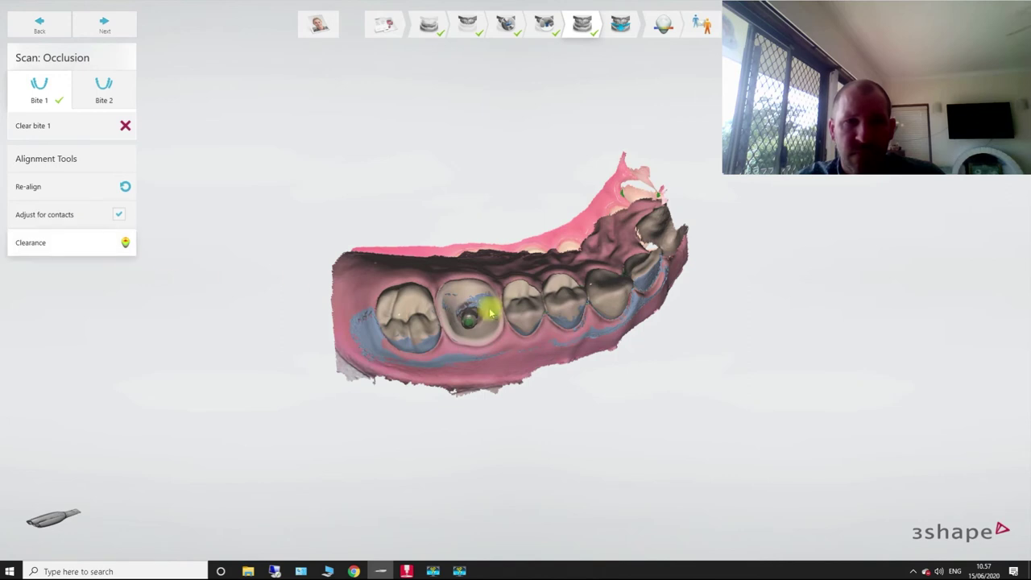
{"action": "left_click", "coordinate": [118, 215]}
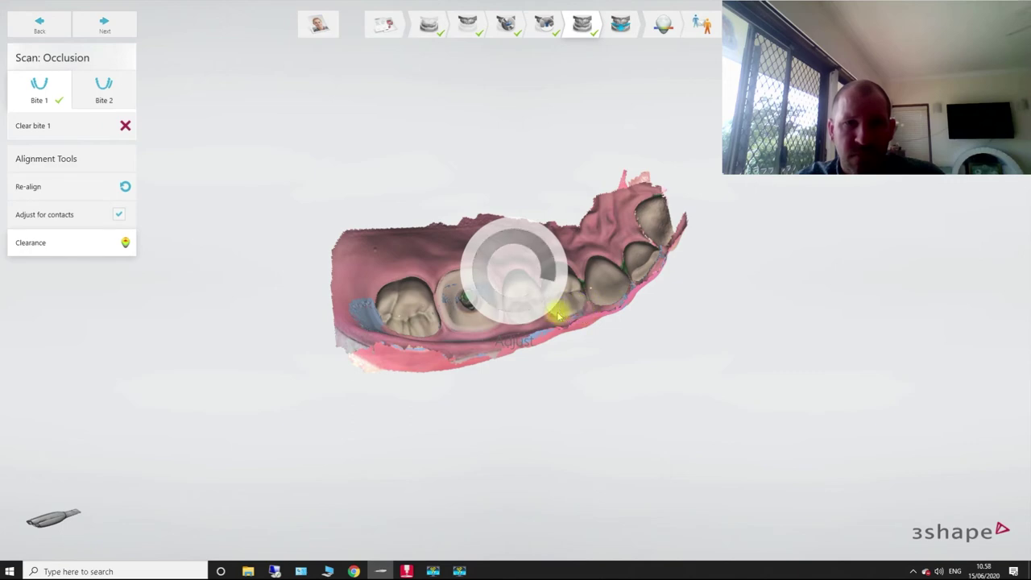
Examine the occlusal contact points on the upper and lower teeth and the Bite 1 alignment around tooth 16 from several angles.
{"action": "scroll", "coordinate": [412, 315], "scroll_direction": "up", "scroll_amount": 3}
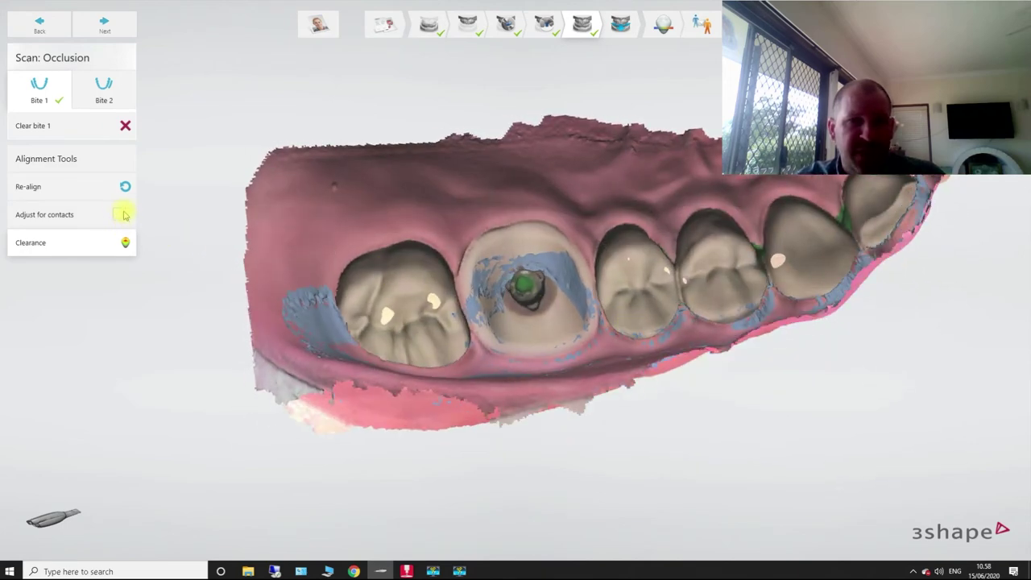
{"action": "scroll", "coordinate": [407, 319], "scroll_direction": "up", "scroll_amount": 3}
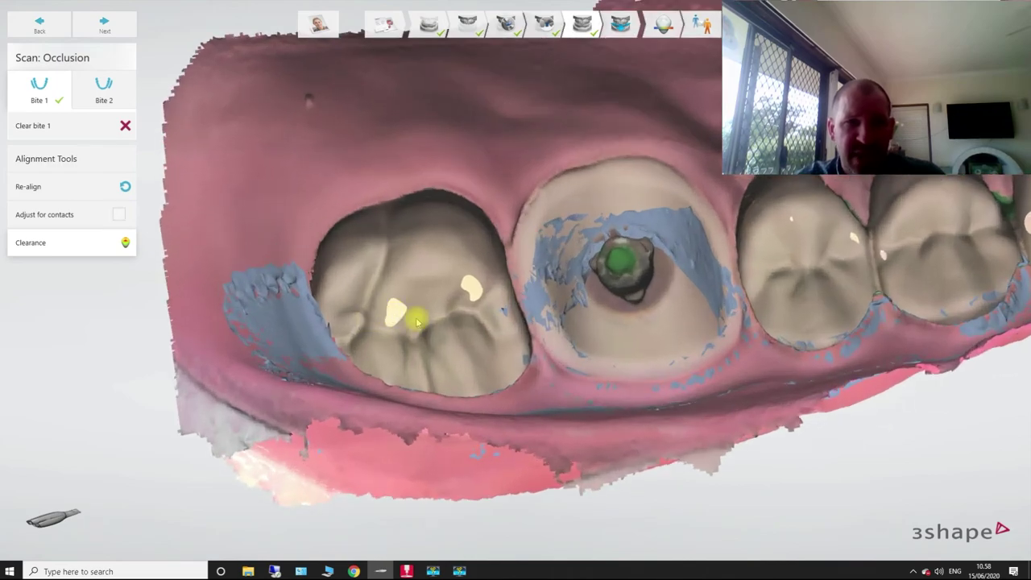
{"action": "scroll", "coordinate": [479, 296], "scroll_direction": "down", "scroll_amount": 1}
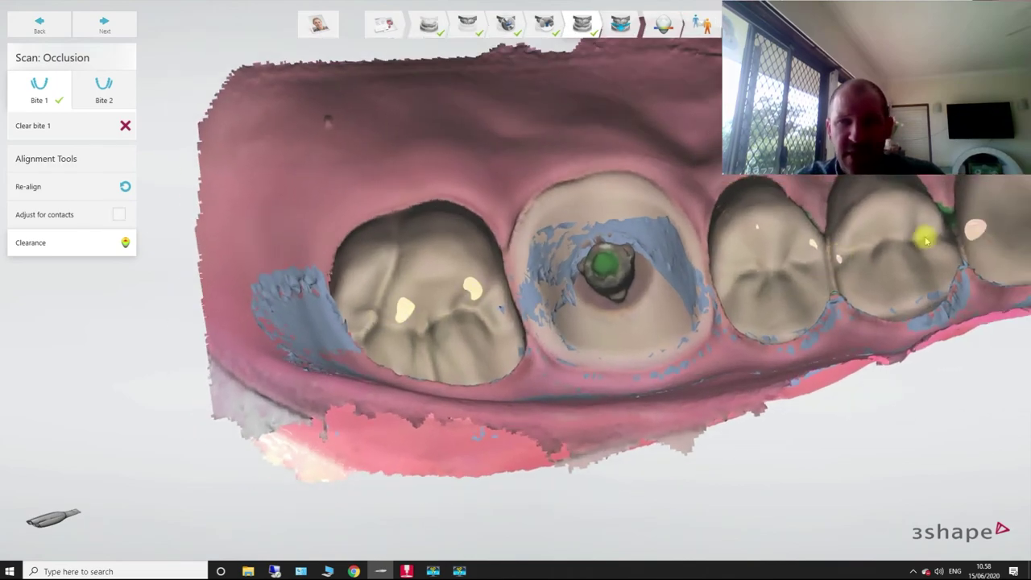
{"action": "scroll", "coordinate": [709, 314], "scroll_direction": "down", "scroll_amount": 1}
{"action": "right_click_drag", "start_coordinate": [691, 318], "coordinate": [613, 223]}
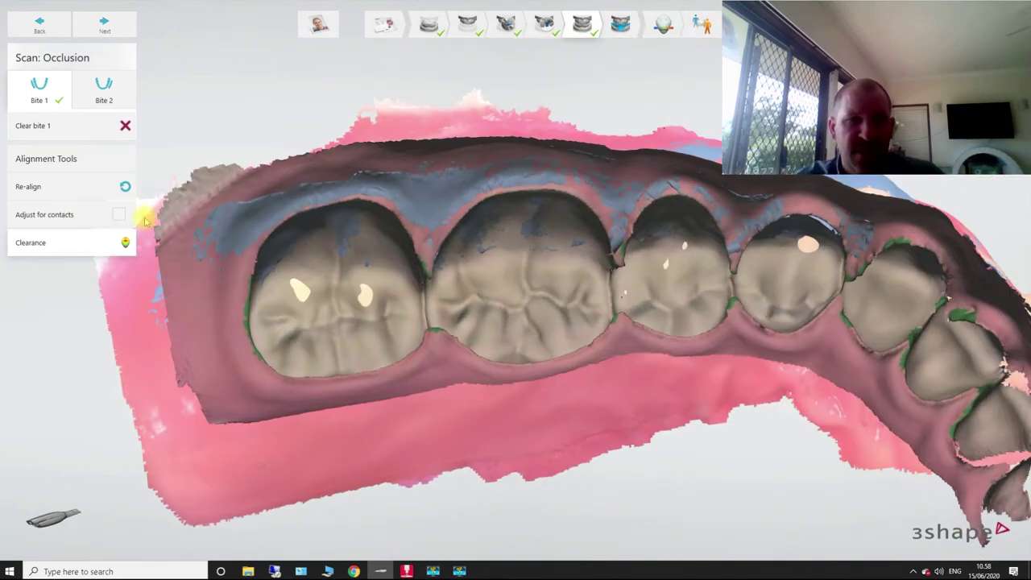
{"action": "right_click_drag", "start_coordinate": [537, 249], "coordinate": [541, 212]}
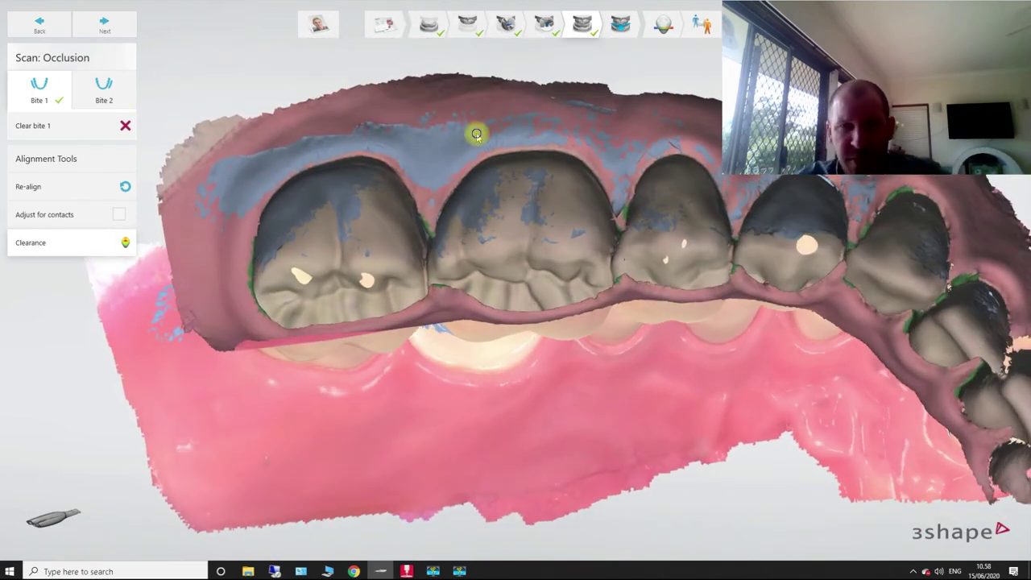
{"action": "right_click_drag", "start_coordinate": [476, 135], "coordinate": [525, 184]}
{"action": "right_click_drag", "start_coordinate": [500, 129], "coordinate": [503, 179]}
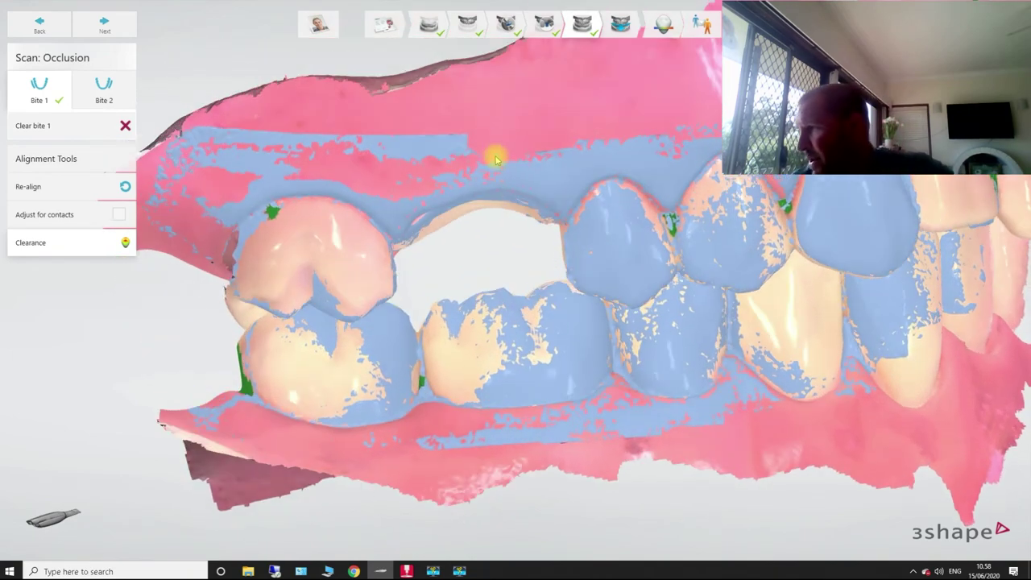
{"action": "right_click_drag", "start_coordinate": [478, 115], "coordinate": [418, 79]}
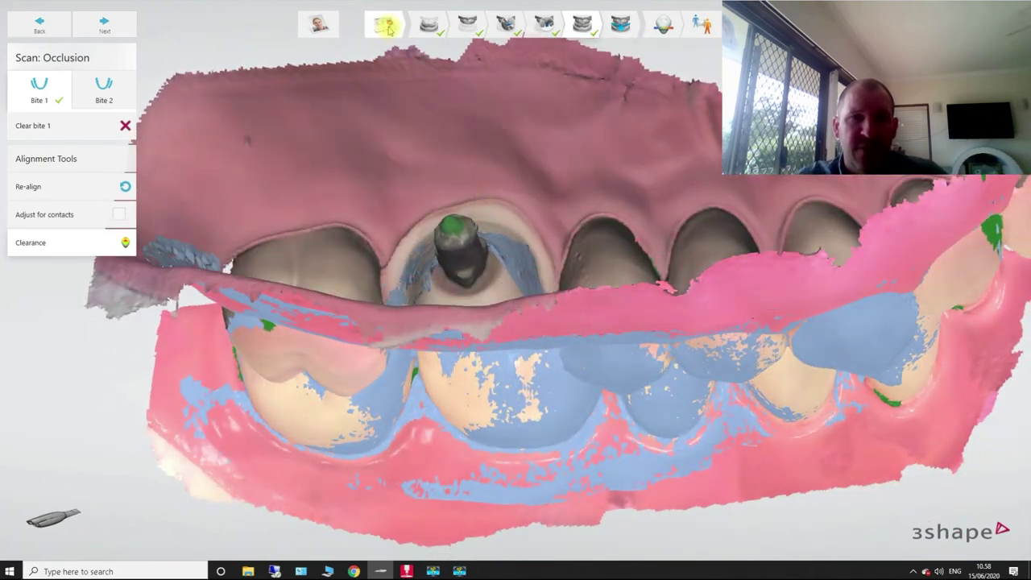
{"action": "right_click_drag", "start_coordinate": [436, 150], "coordinate": [424, 57]}
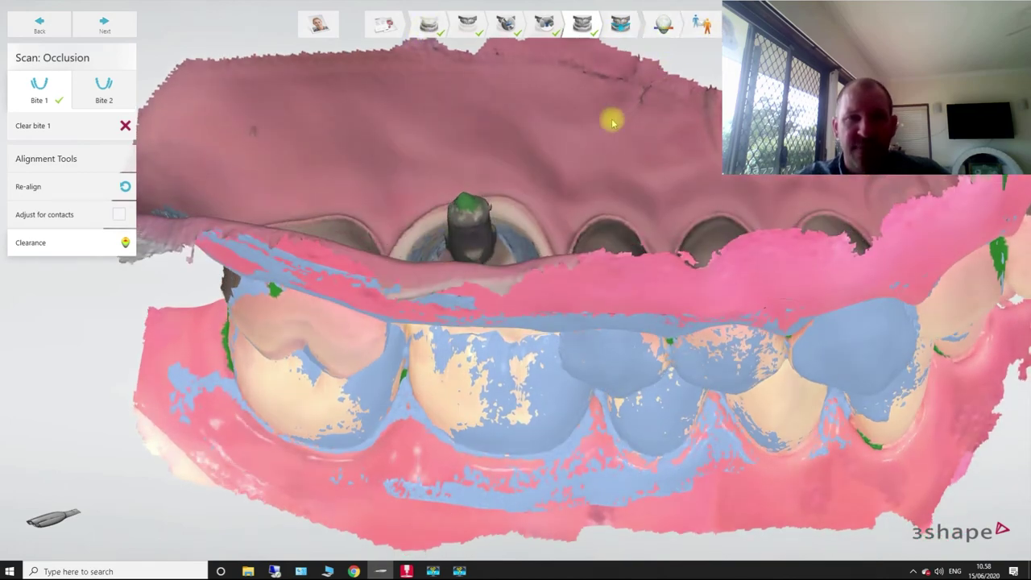
{"action": "right_click_drag", "start_coordinate": [547, 206], "coordinate": [398, 50]}
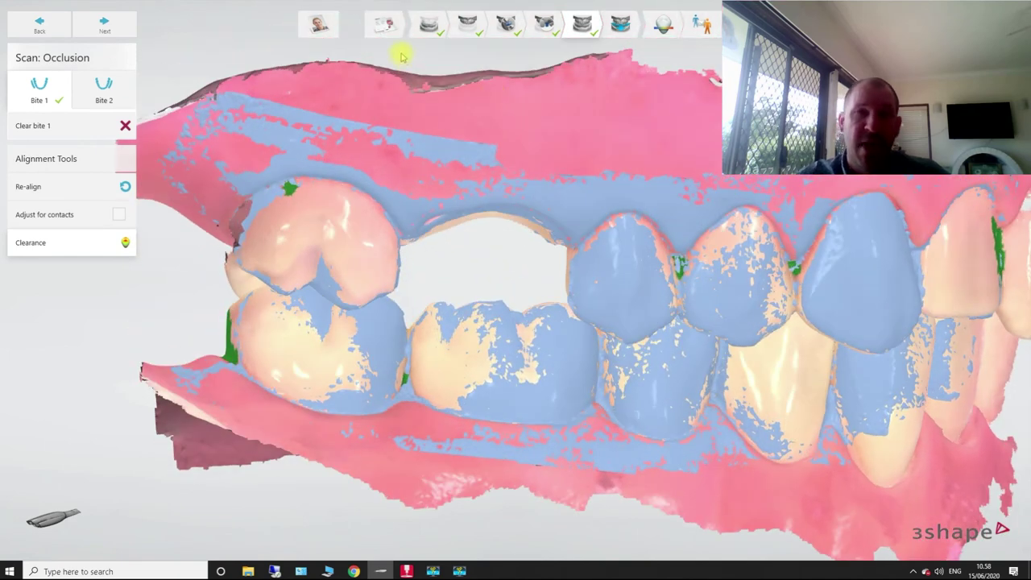
Leave the occlusion scan for the patient overview, skipping post-processing of the scans.
{"action": "left_click", "coordinate": [320, 25]}
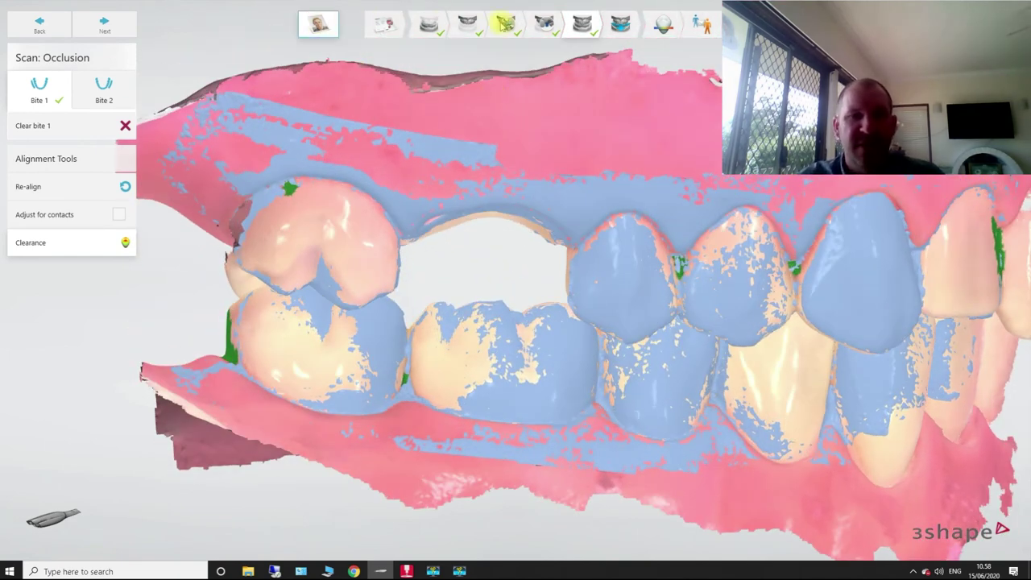
{"action": "left_click", "coordinate": [332, 26]}
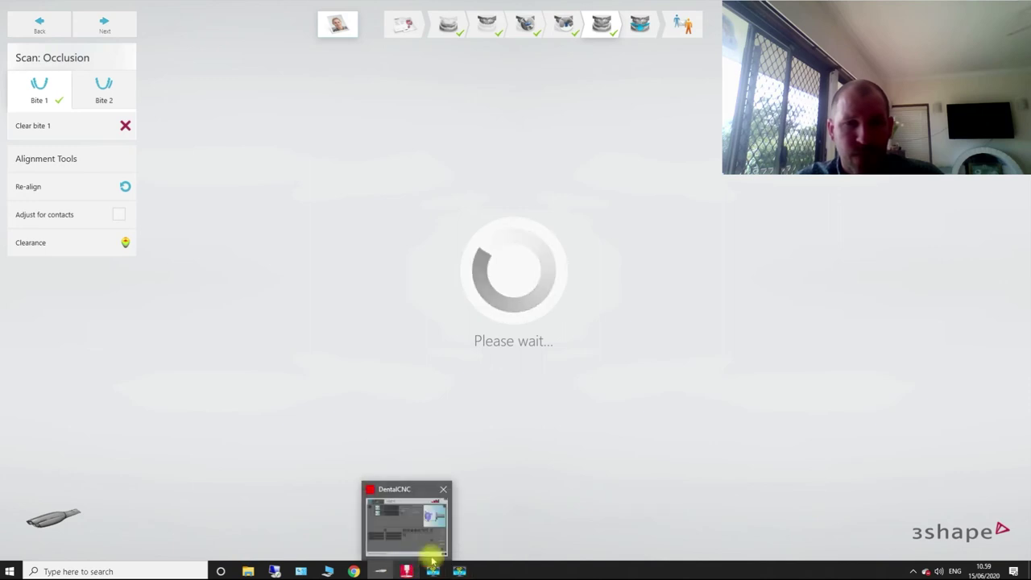
{"action": "mouse_move", "coordinate": [465, 572]}
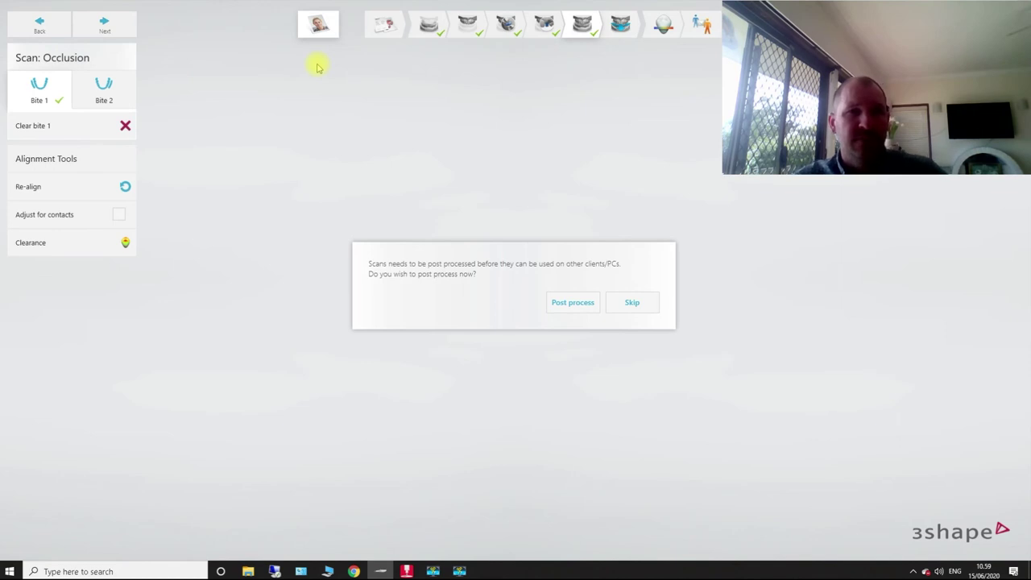
{"action": "left_click", "coordinate": [636, 307]}
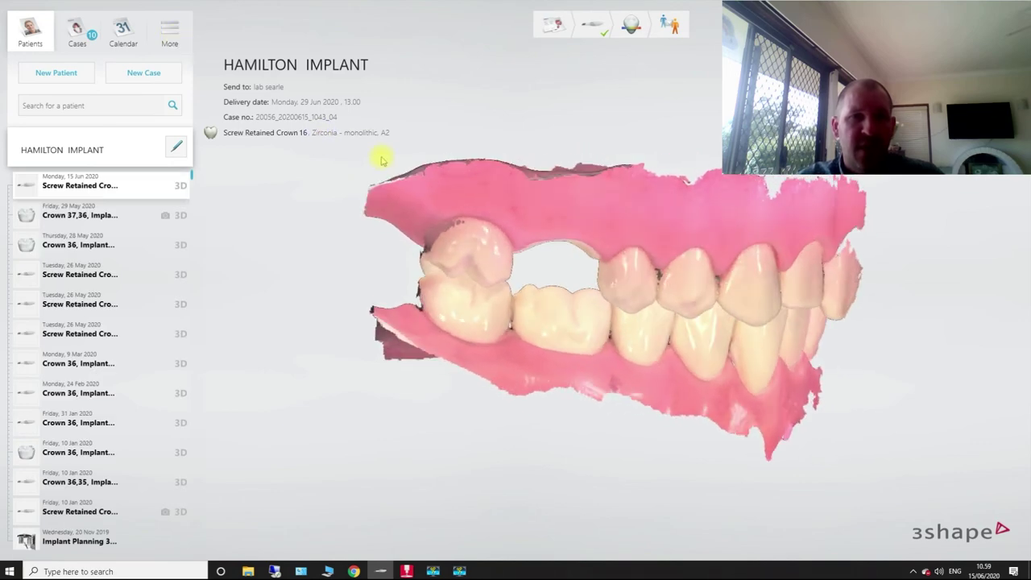
Open the TRIOS Scanner Management settings.
{"action": "left_click", "coordinate": [166, 34]}
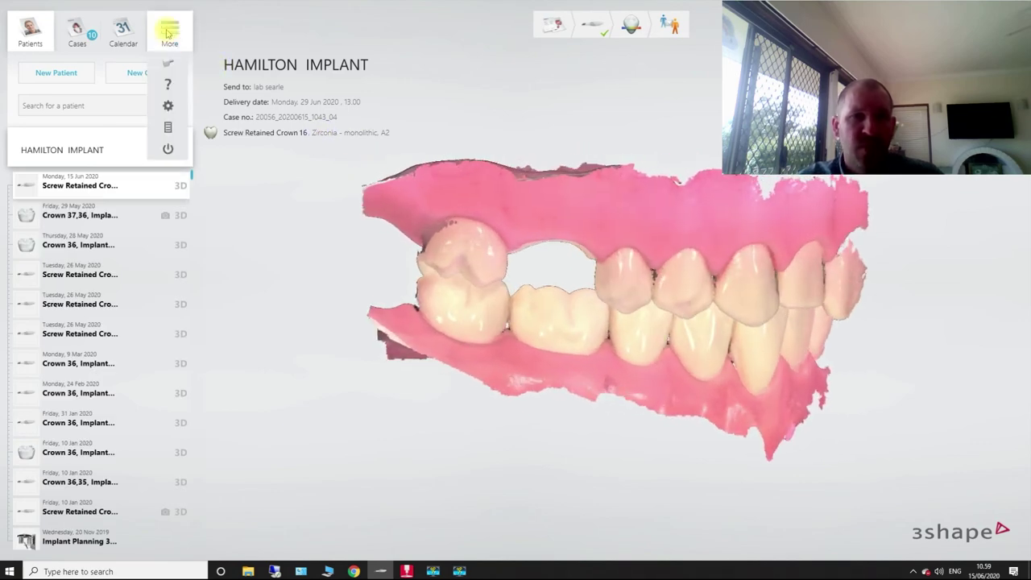
{"action": "left_click", "coordinate": [169, 106]}
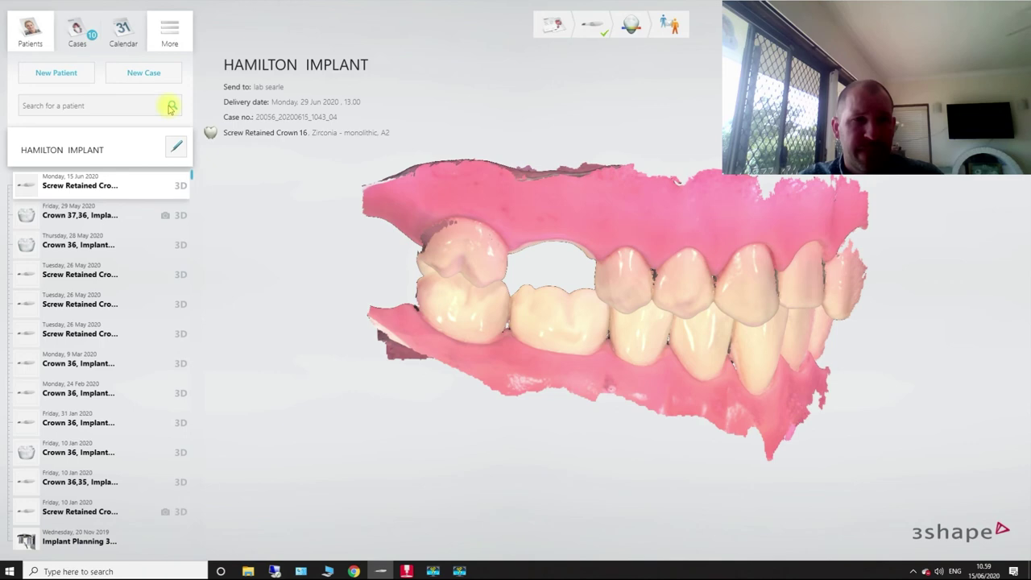
{"action": "scroll", "coordinate": [135, 386], "scroll_direction": "down", "scroll_amount": 1}
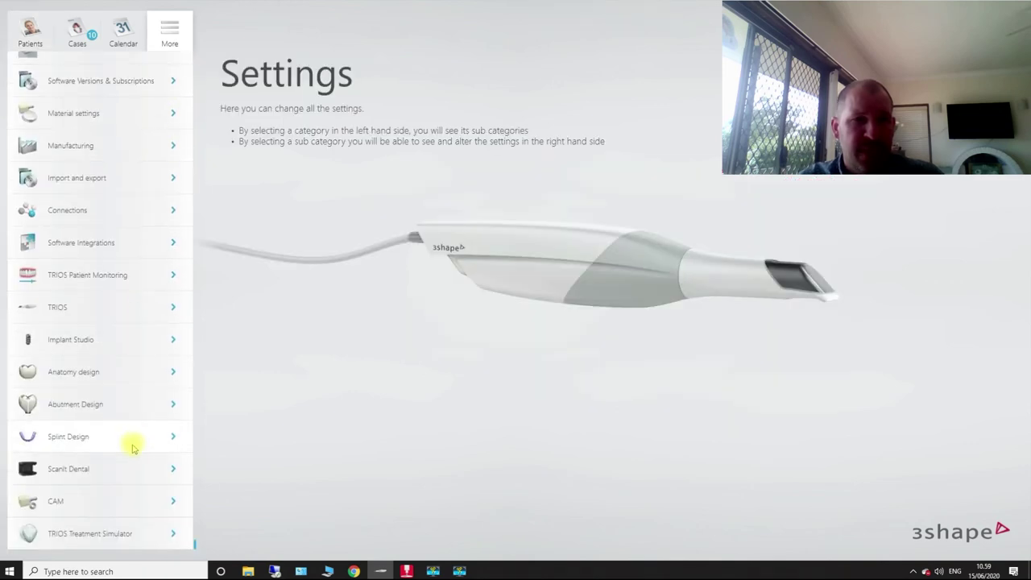
{"action": "left_click", "coordinate": [155, 305]}
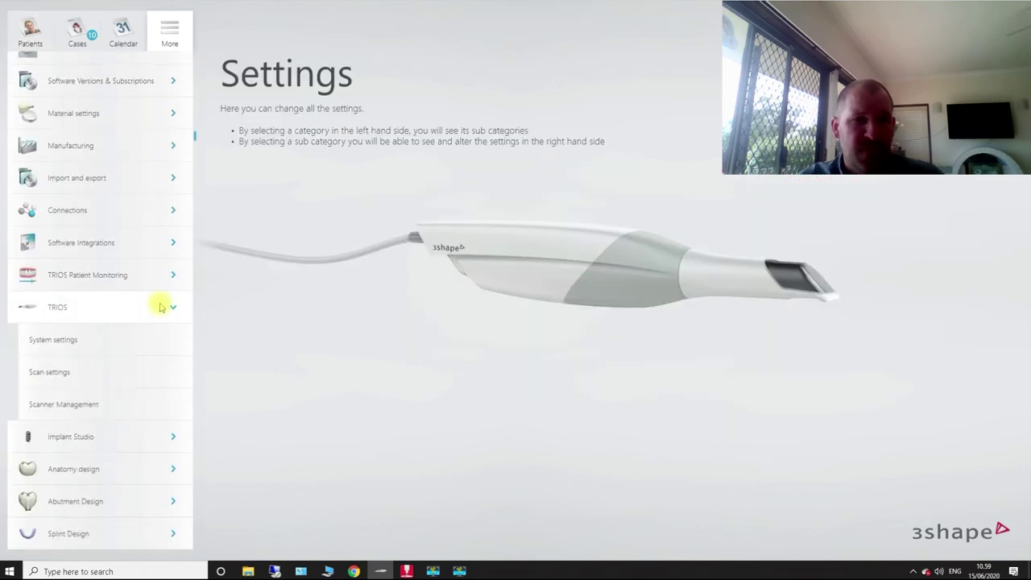
{"action": "left_click", "coordinate": [100, 413]}
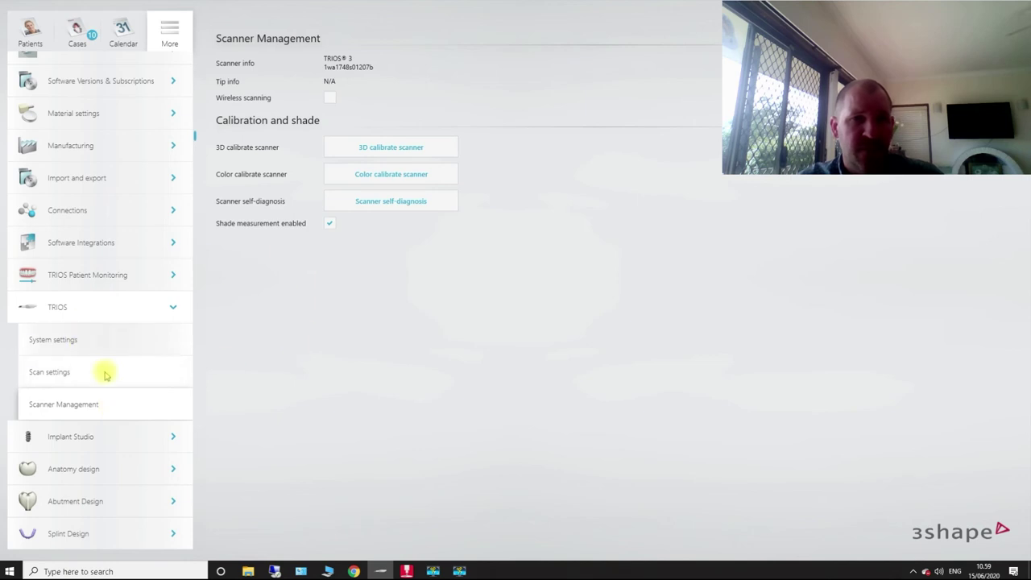
Open the TRIOS Scan settings and review the cutout diameters, including the size options for the posterior implant cut out.
{"action": "left_click", "coordinate": [105, 375]}
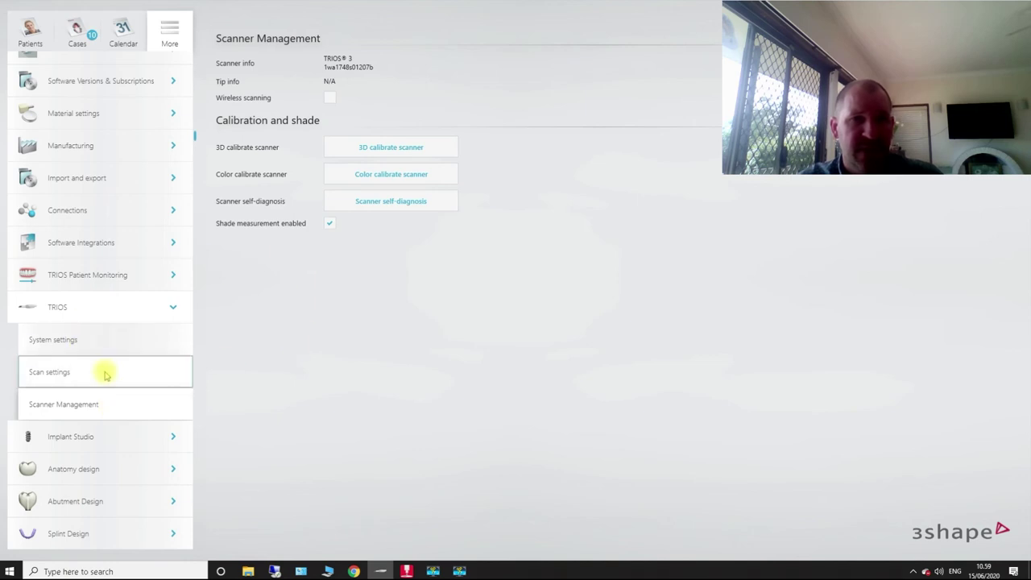
{"action": "left_click", "coordinate": [50, 372]}
{"action": "scroll", "coordinate": [553, 341], "scroll_direction": "down", "scroll_amount": 2}
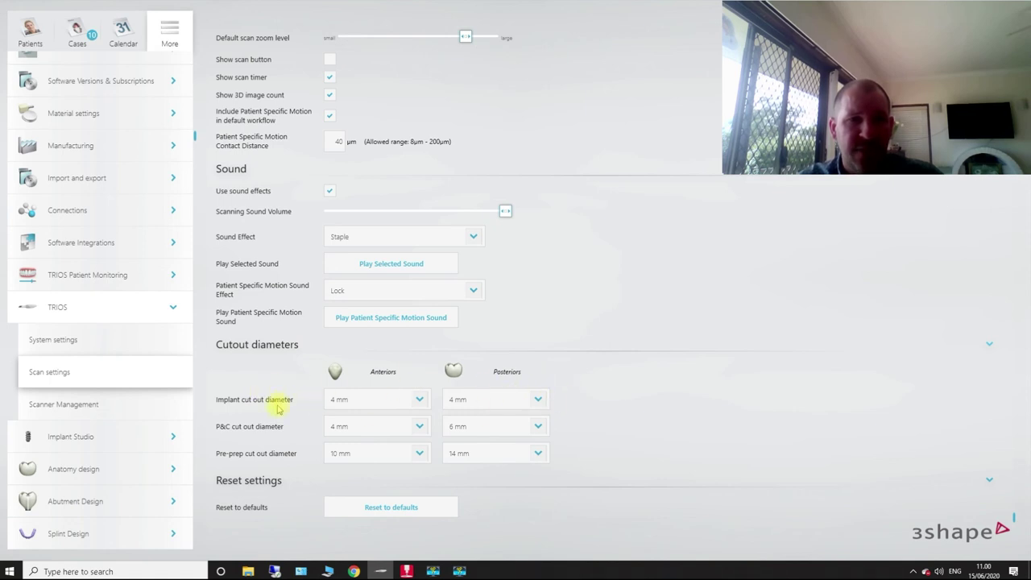
{"action": "left_click", "coordinate": [540, 400]}
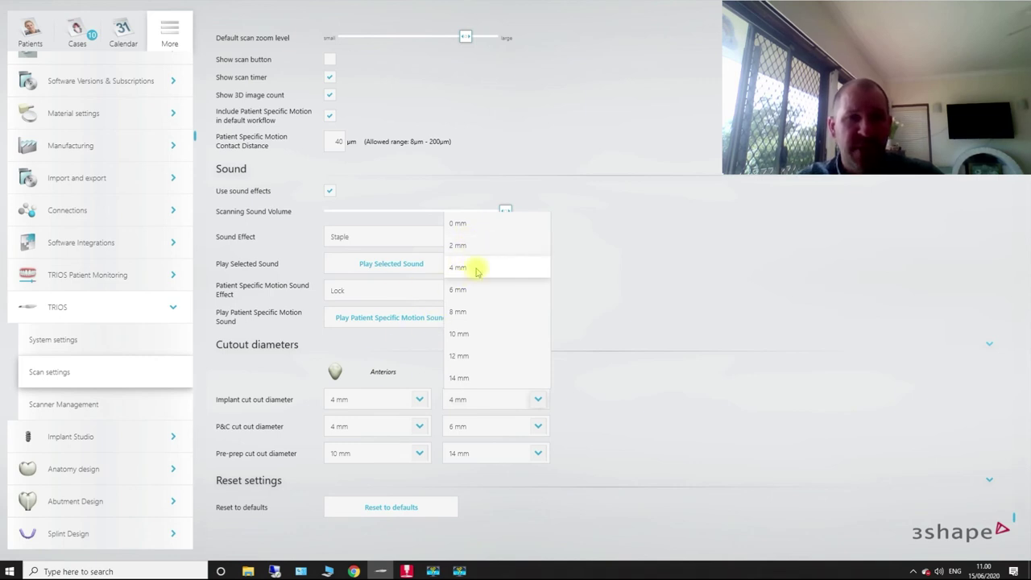
{"action": "left_click", "coordinate": [610, 267]}
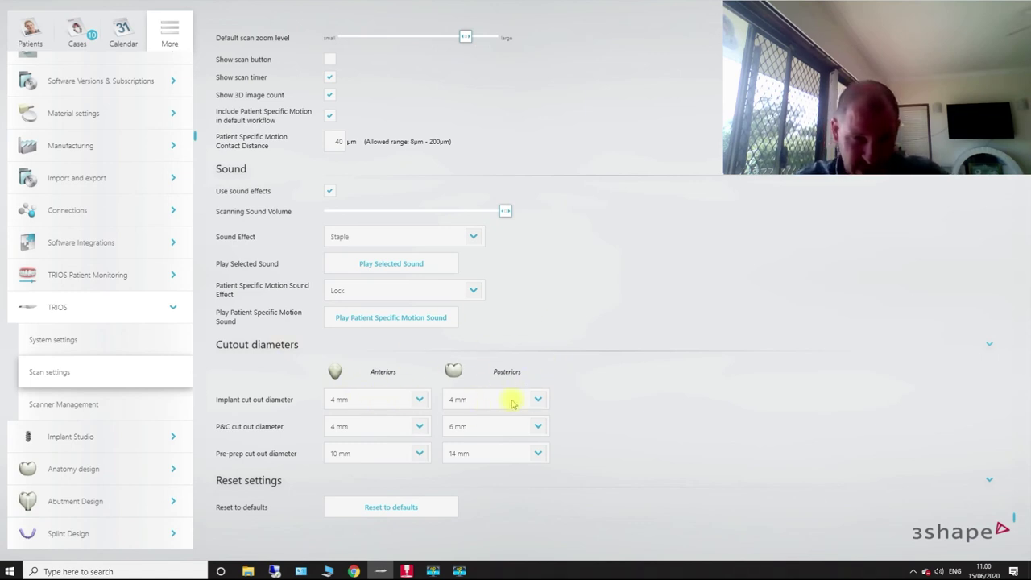
Leave the TRIOS settings for the patient overview, saving the changes.
{"action": "left_click", "coordinate": [170, 305]}
{"action": "scroll", "coordinate": [46, 65], "scroll_direction": "up", "scroll_amount": 1}
{"action": "left_click", "coordinate": [29, 29]}
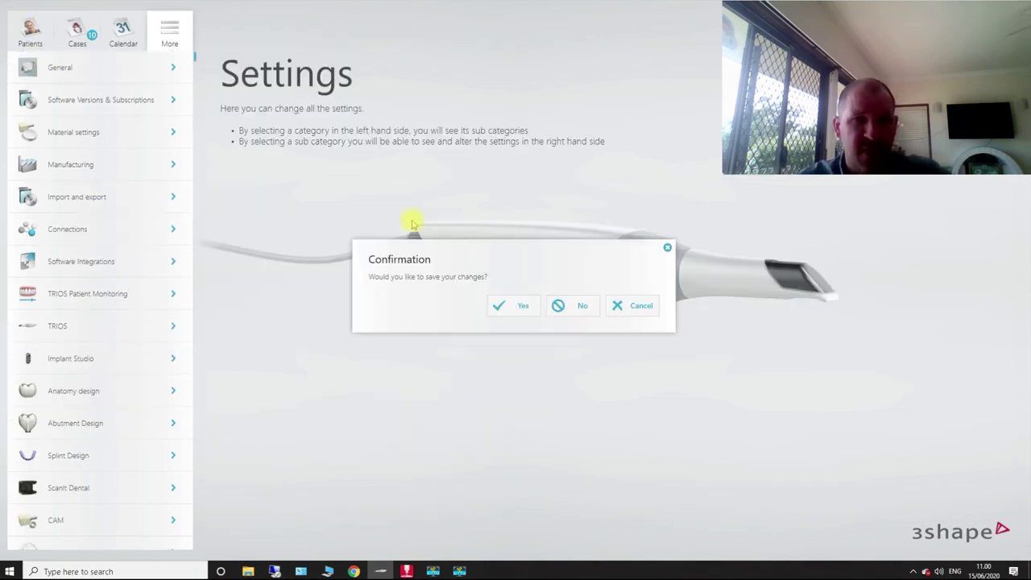
{"action": "left_click", "coordinate": [515, 308]}
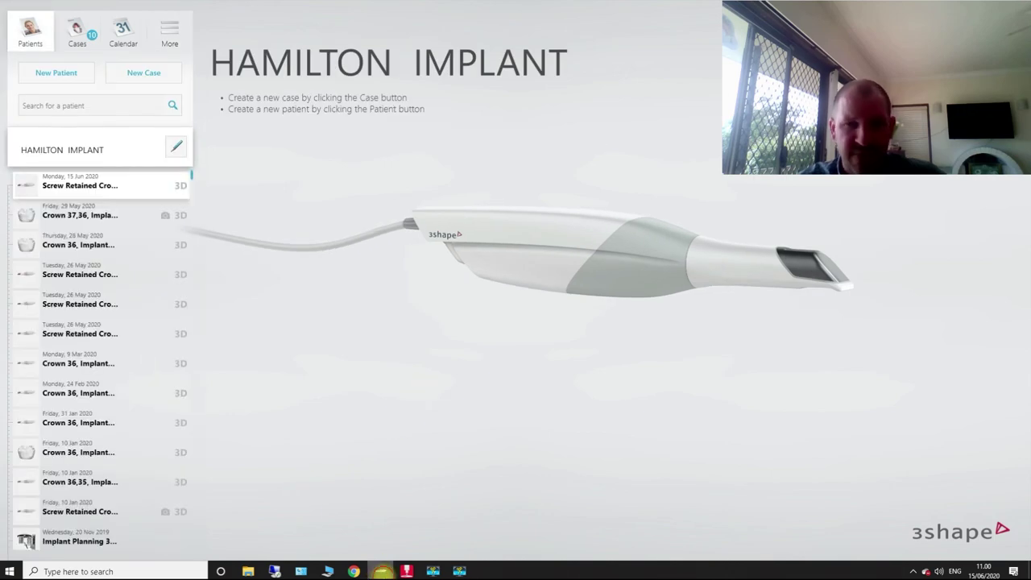
{"action": "left_click", "coordinate": [382, 571]}
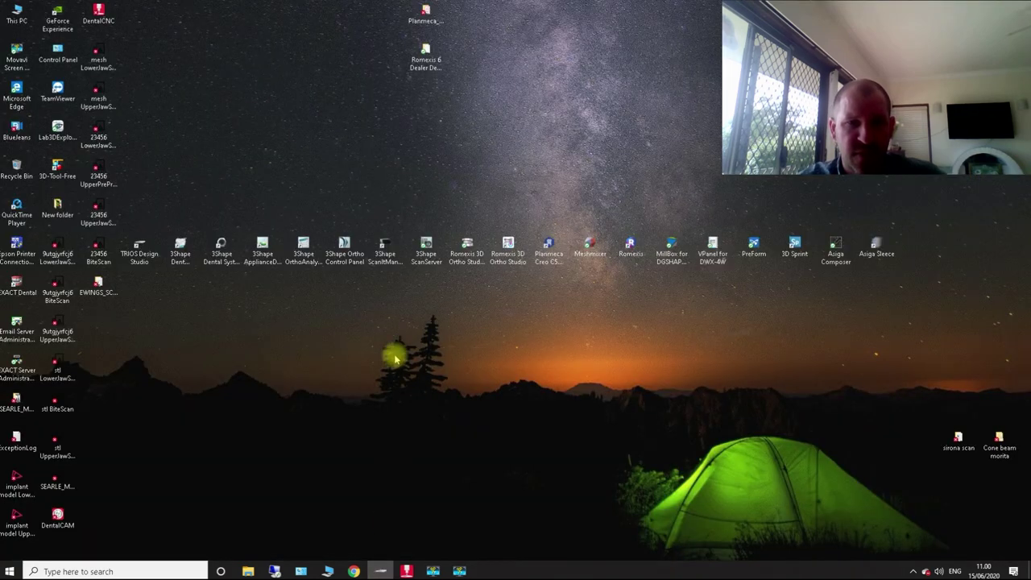
{"action": "left_click", "coordinate": [382, 572]}
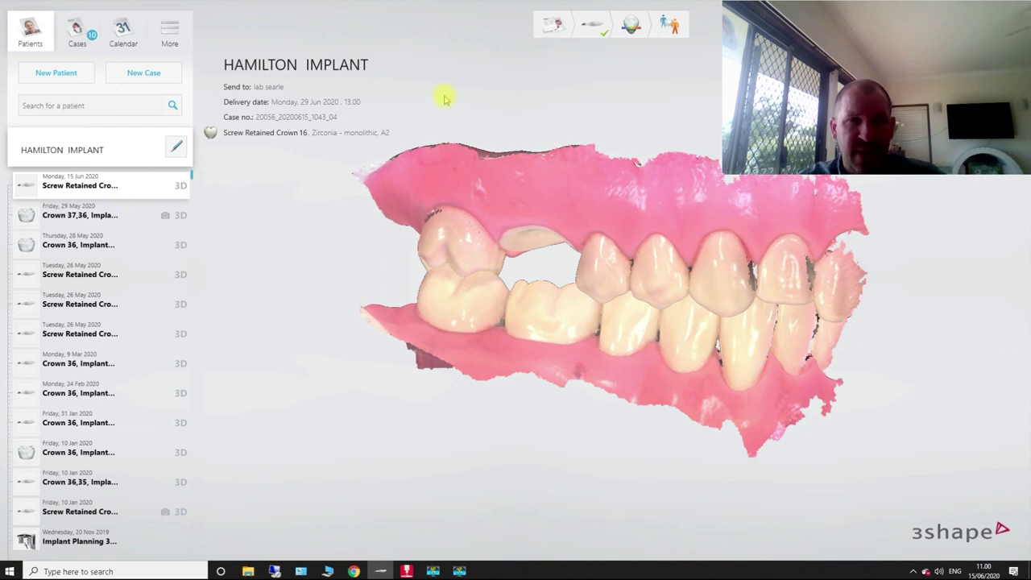
Open the order form of the screw retained crown case and select tooth 16 to review its setup on the jaw models.
{"action": "left_click", "coordinate": [553, 23]}
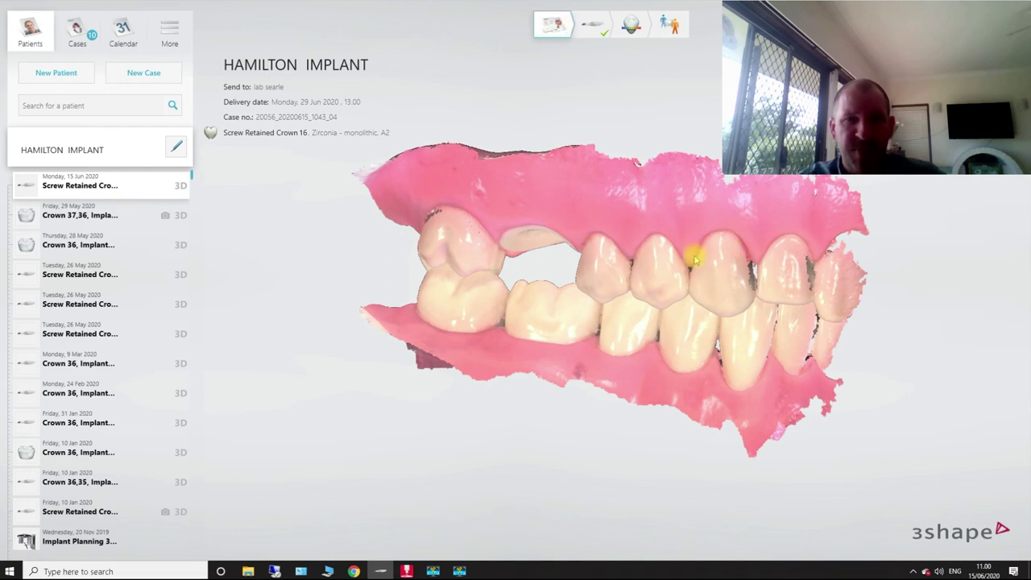
{"action": "double_click", "coordinate": [647, 285]}
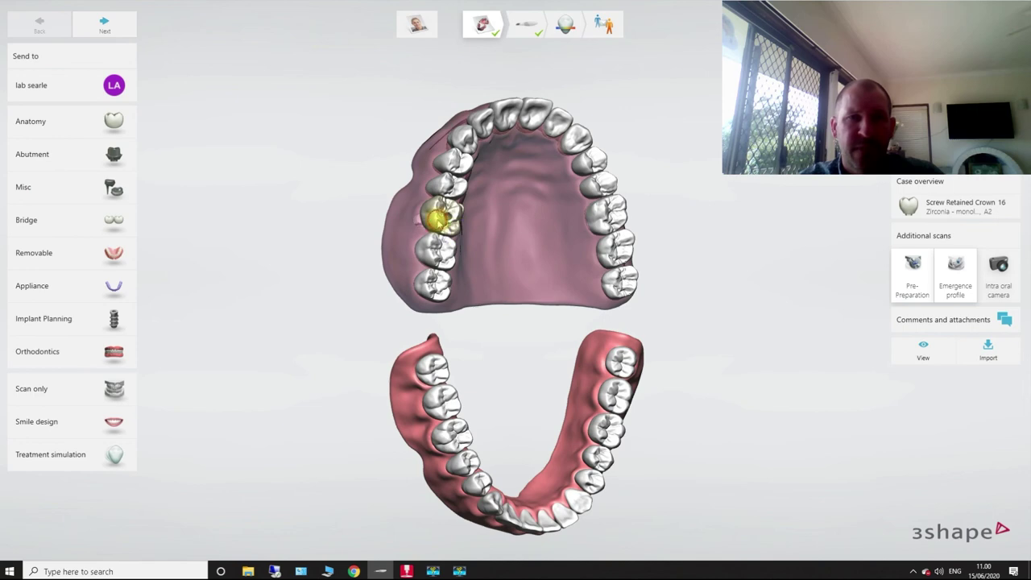
{"action": "left_click", "coordinate": [433, 215]}
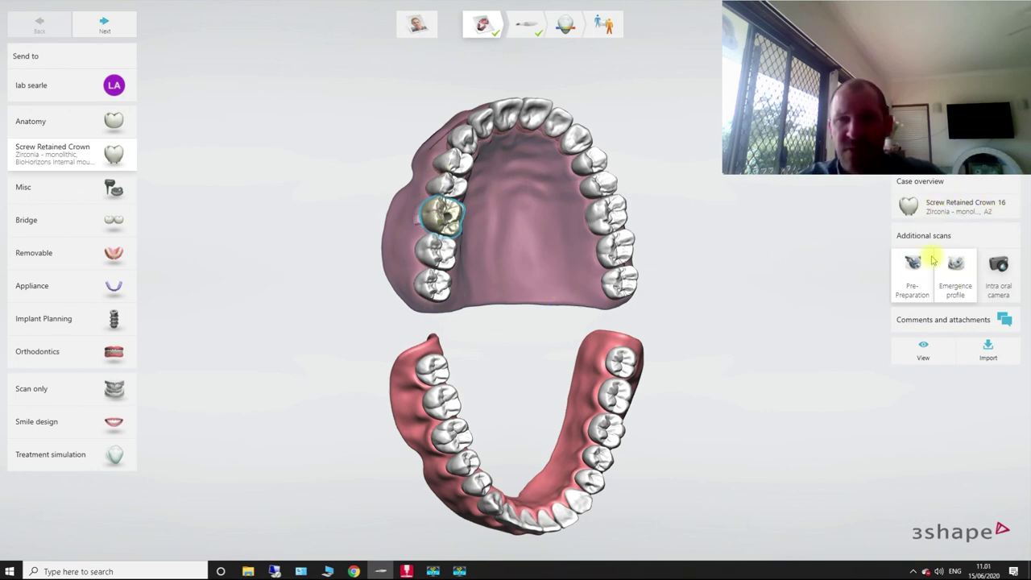
{"action": "left_click", "coordinate": [566, 25]}
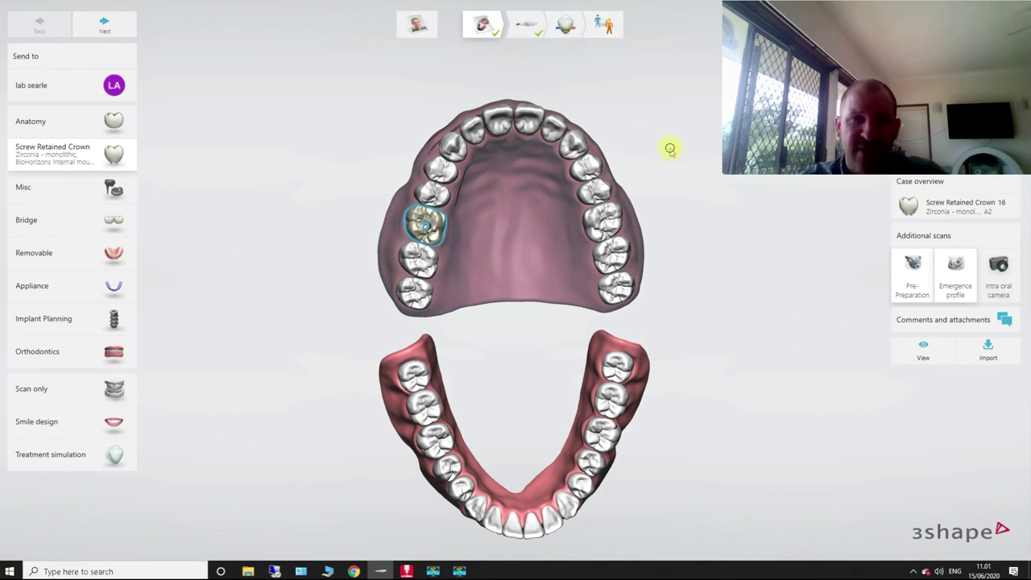
{"action": "right_click_drag", "start_coordinate": [670, 149], "coordinate": [659, 119]}
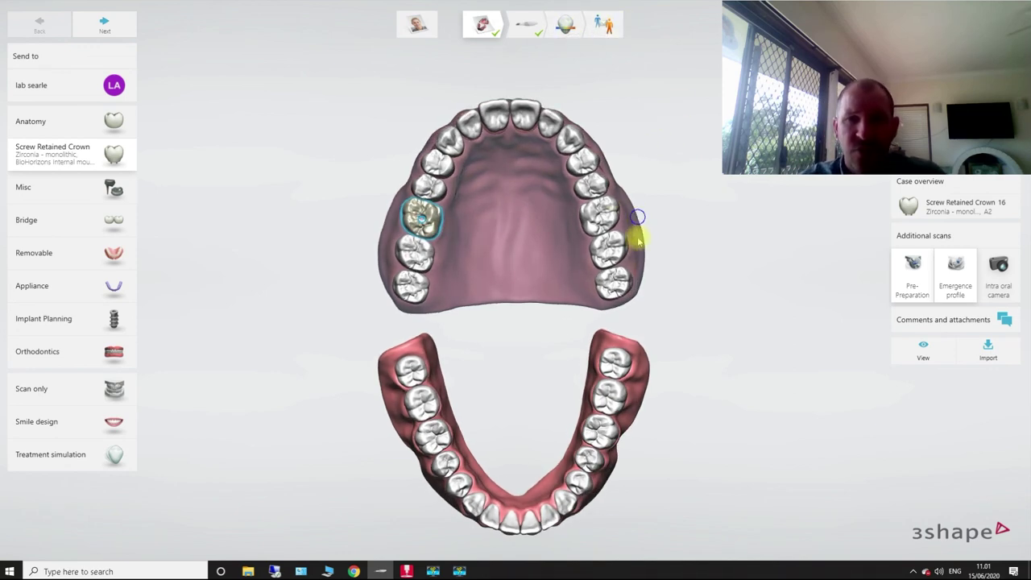
{"action": "right_click_drag", "start_coordinate": [637, 218], "coordinate": [686, 223]}
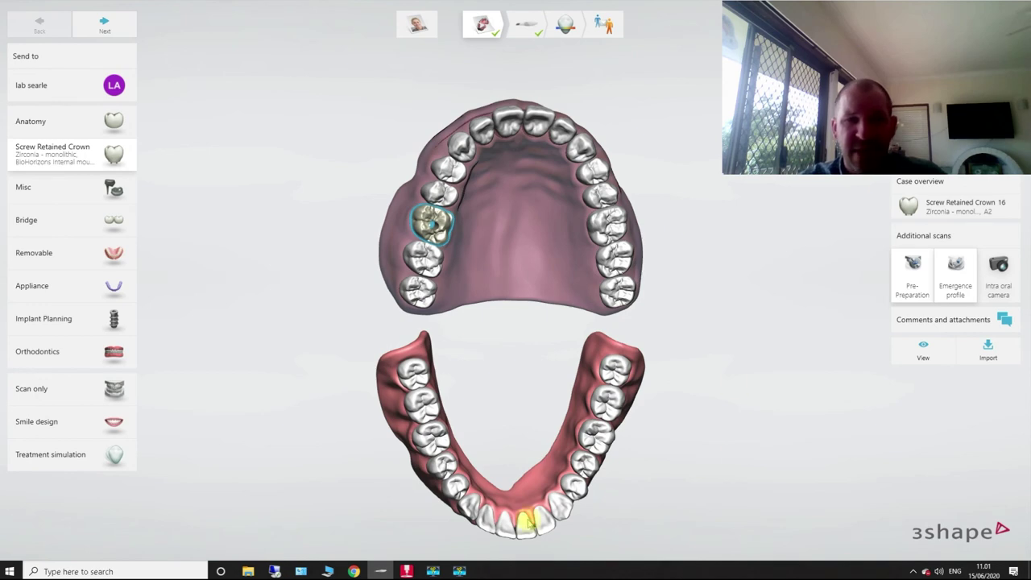